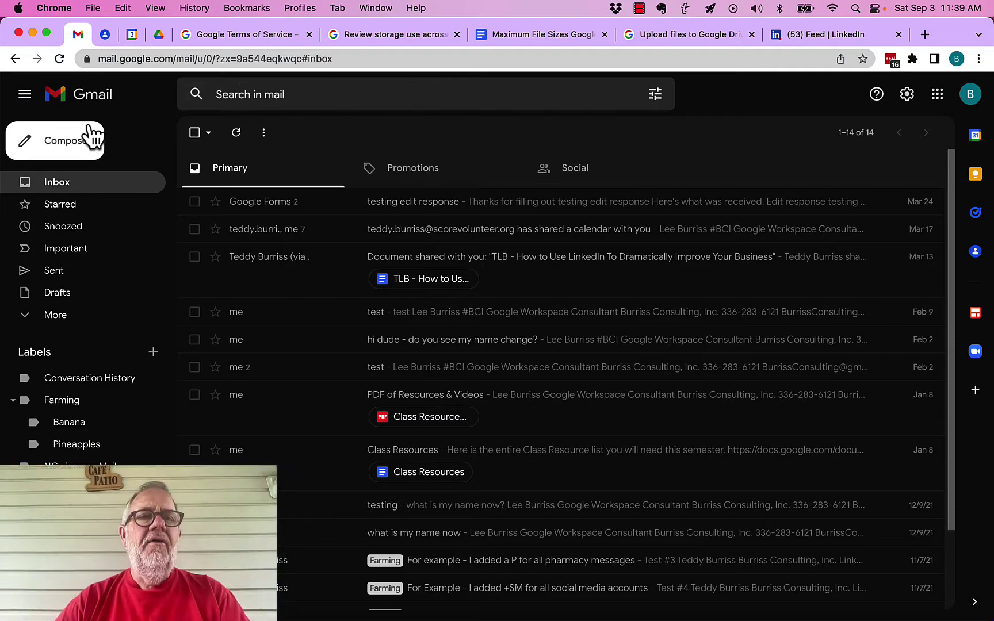
- Start a new message and address it to a contact chosen from the name suggestions
click(68, 150)
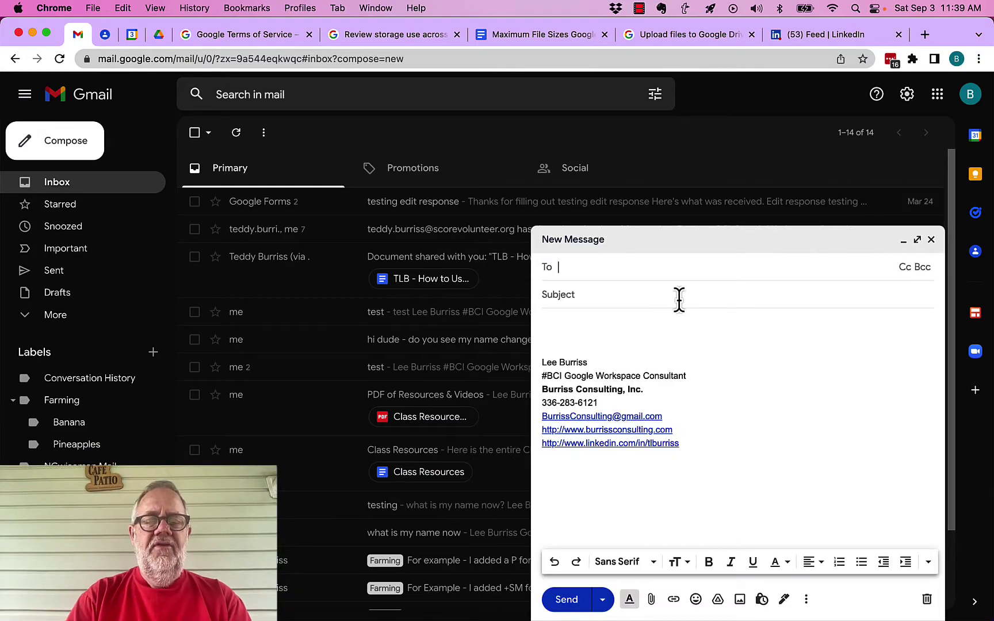
text(Teddy)
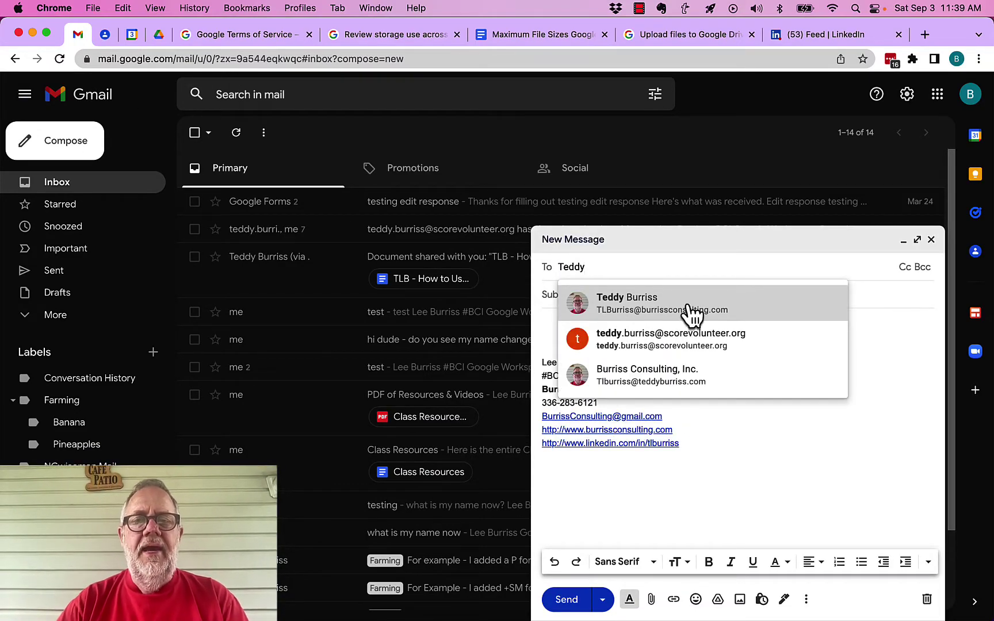
click(661, 311)
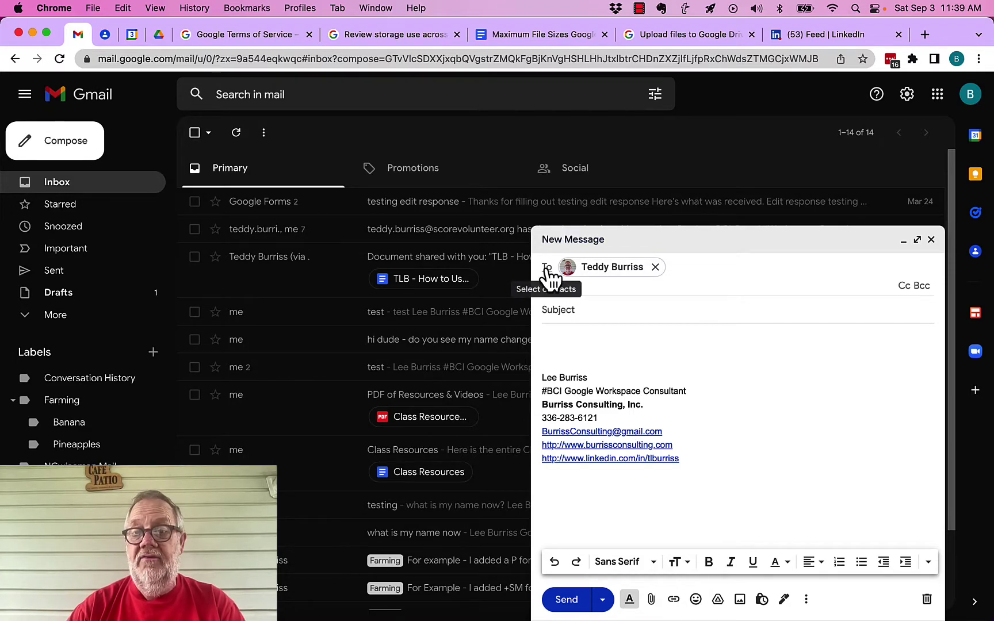
- Maximize the draft to full screen and add a second contact's address on a Cc line
click(917, 241)
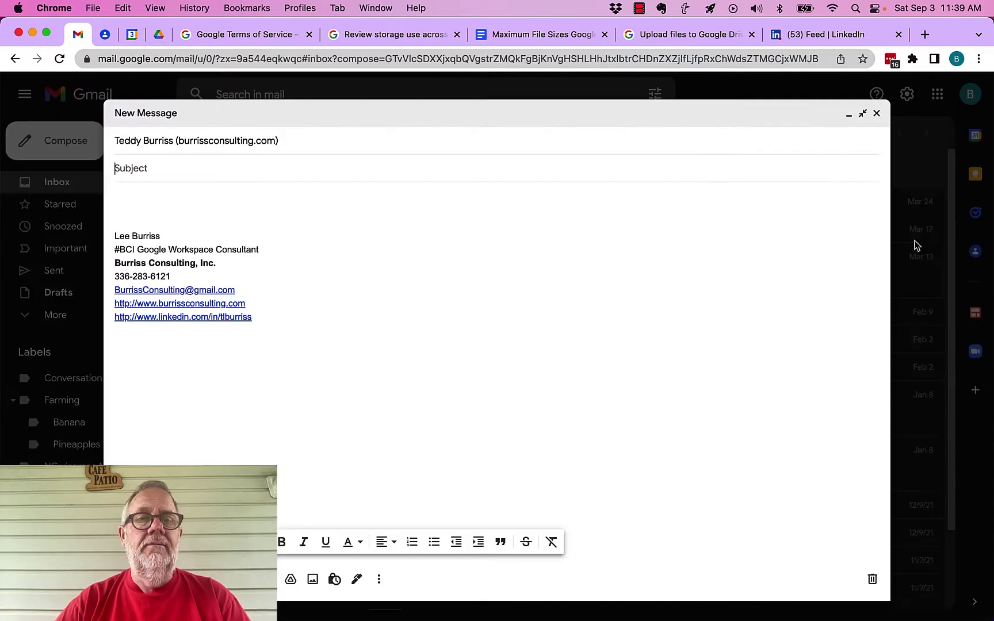
click(388, 144)
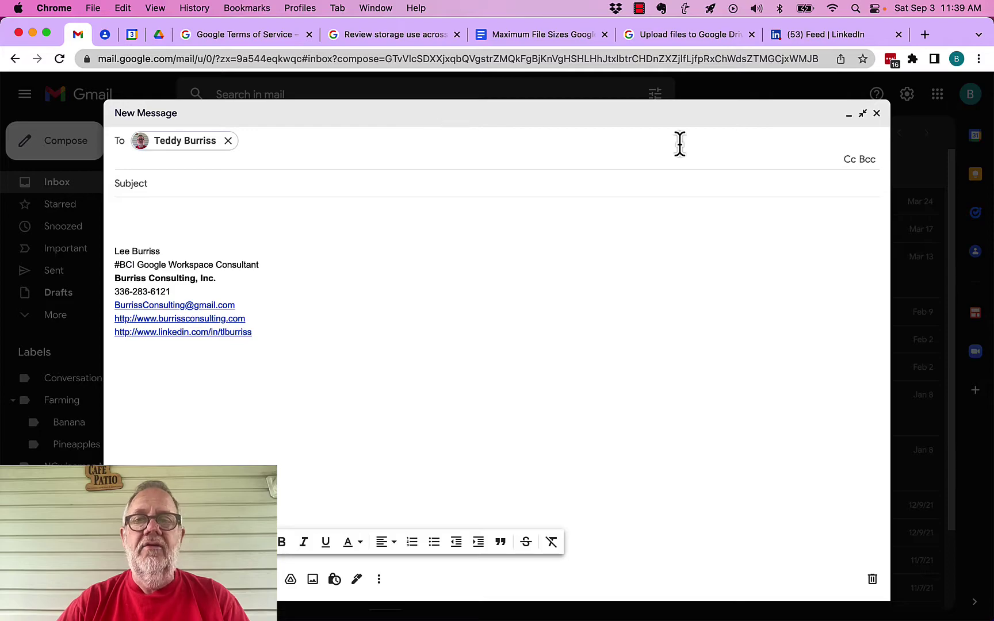
click(850, 161)
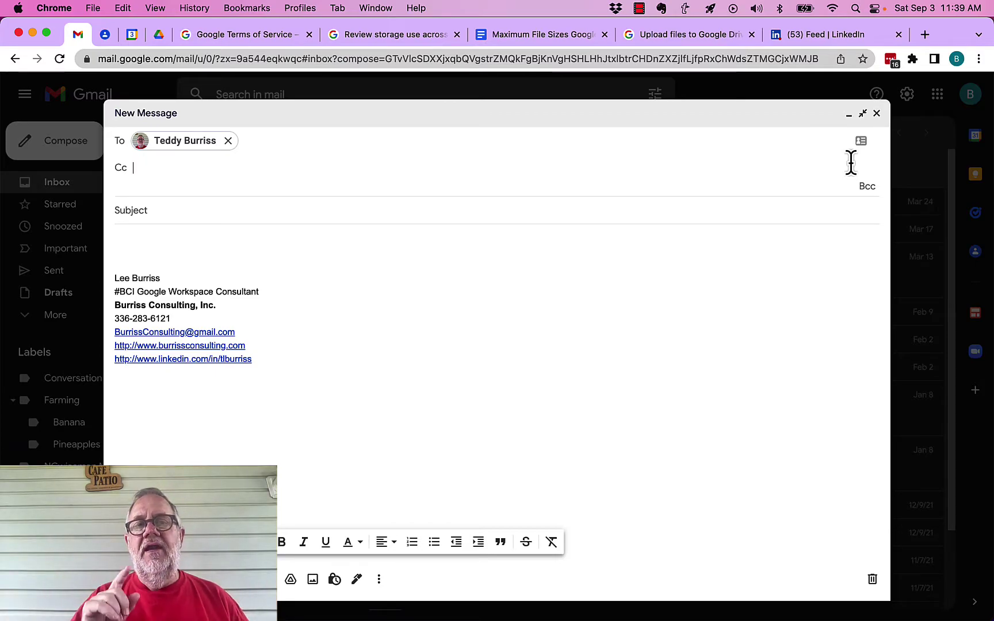
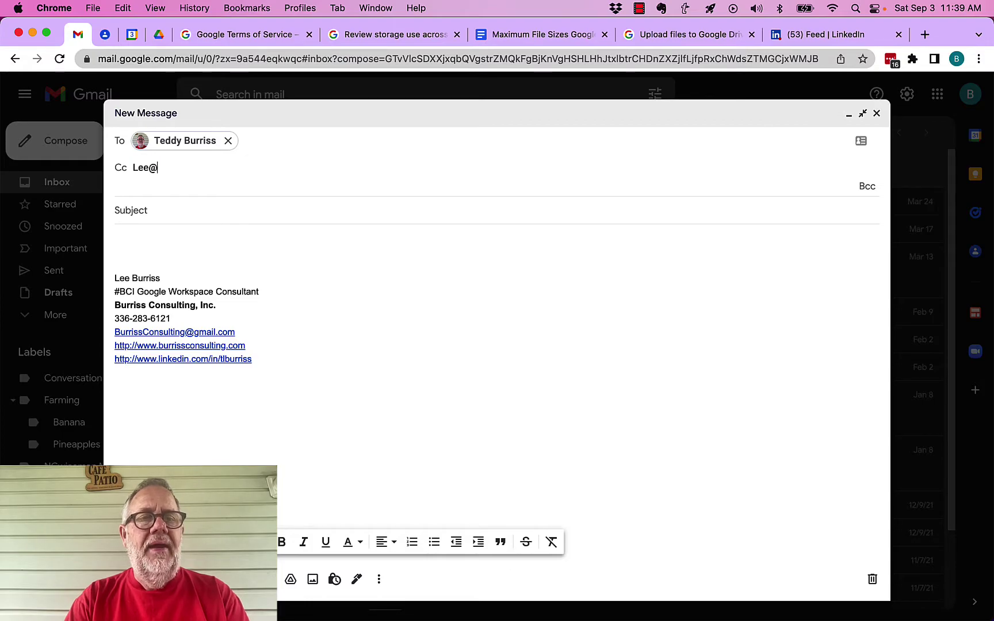
key(Return)
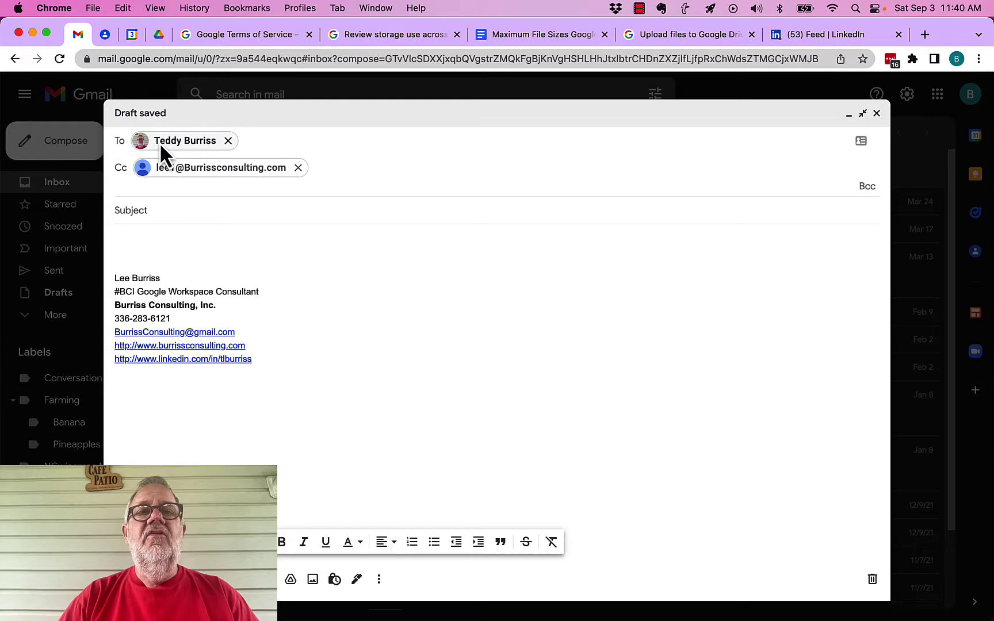
mouse_move(170, 145)
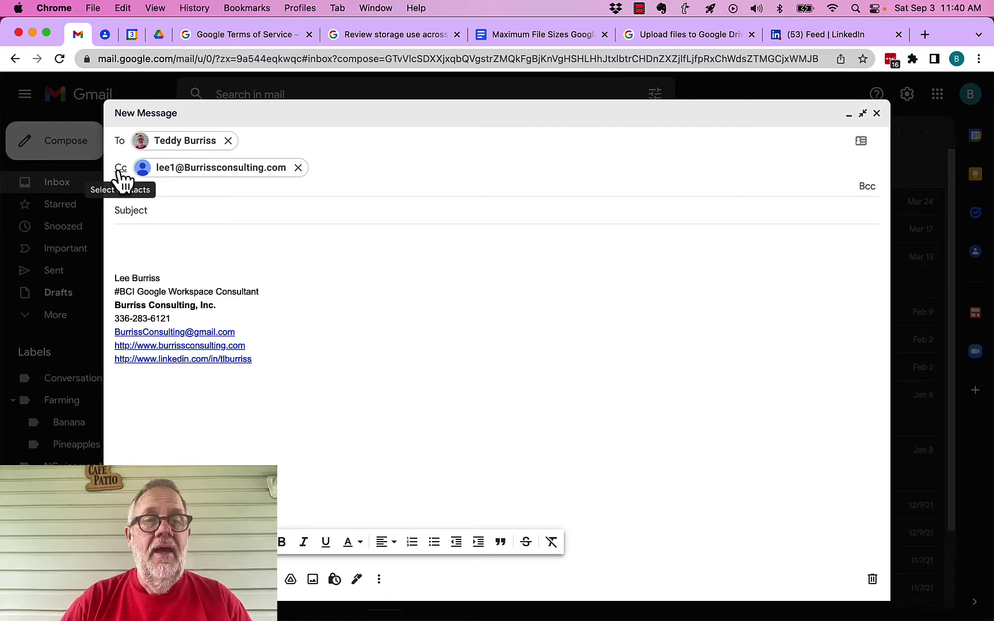
mouse_move(231, 170)
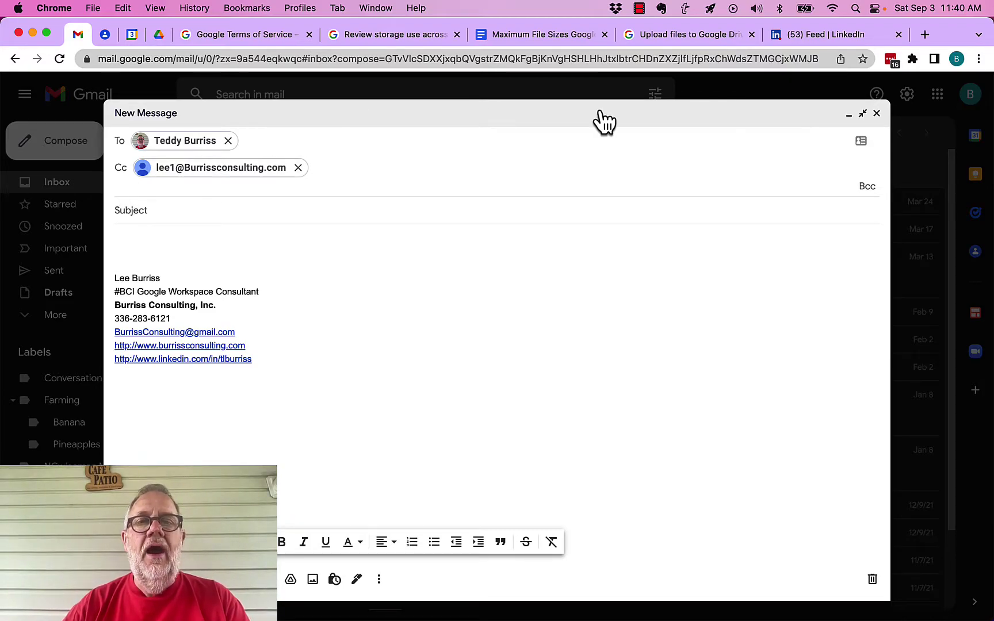
- Open the Bcc line and add the contact's Gmail address as a Bcc chip
click(868, 189)
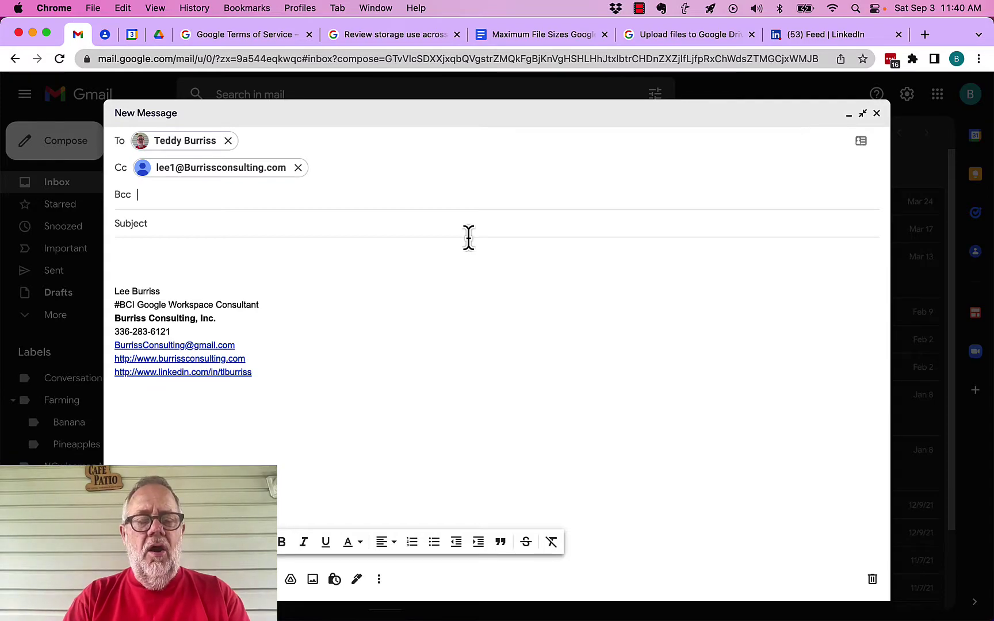
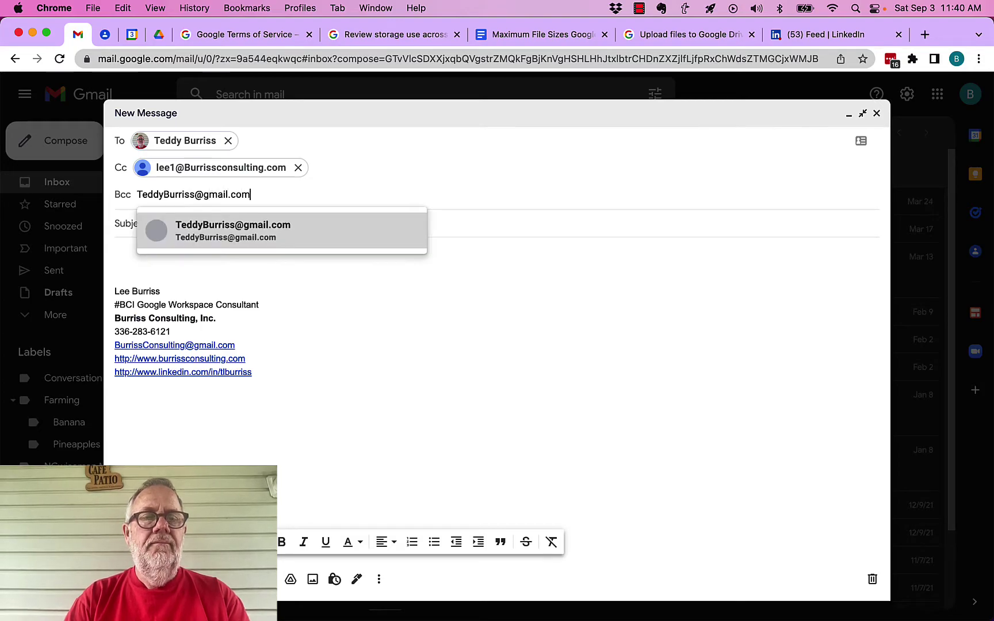
key(Return)
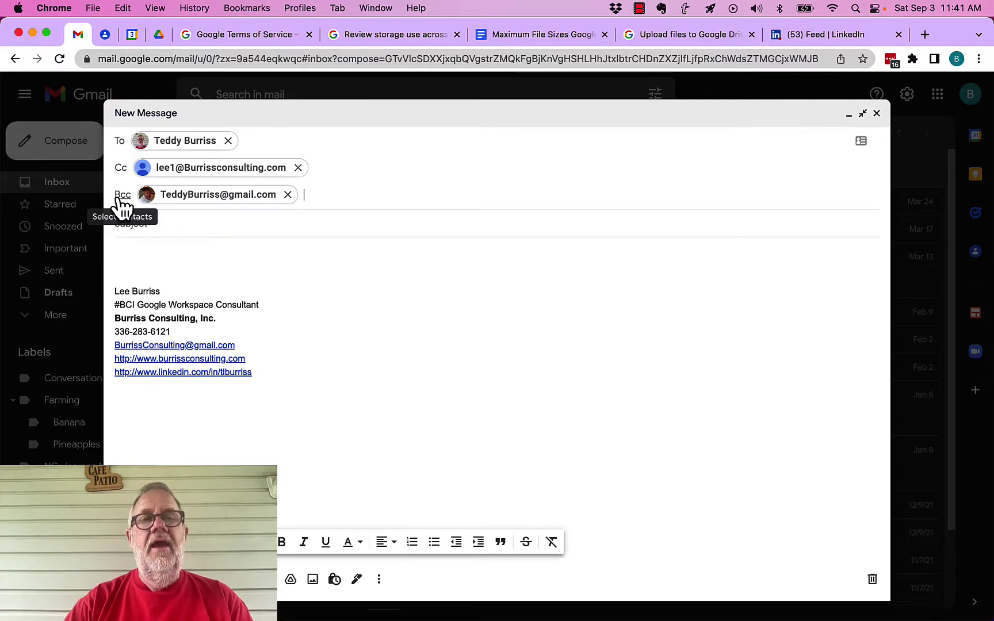
mouse_move(269, 203)
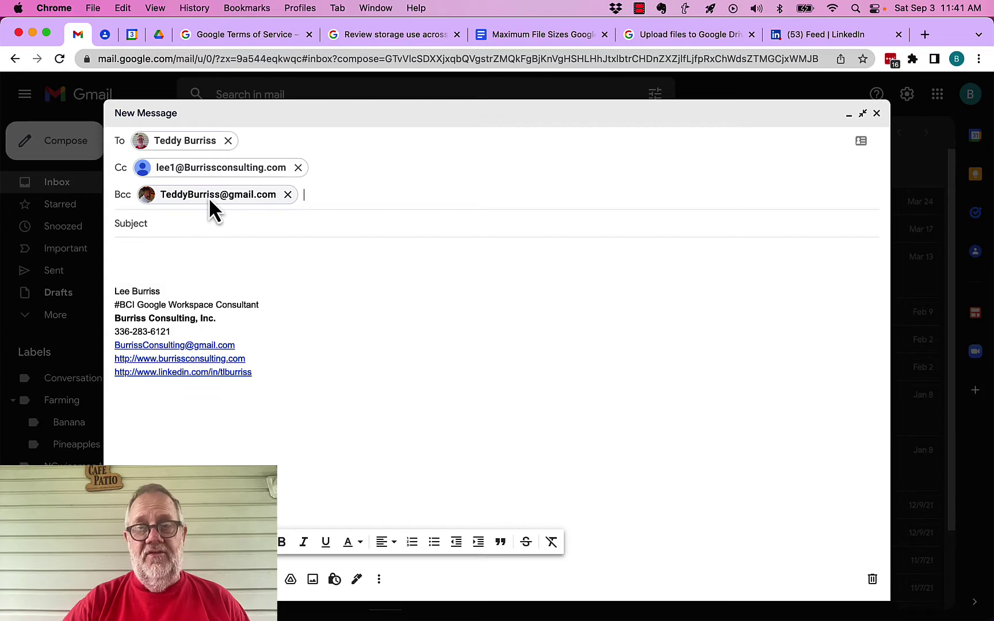
- Add three more addresses to Bcc, bringing the draft to four Bcc recipients
click(317, 193)
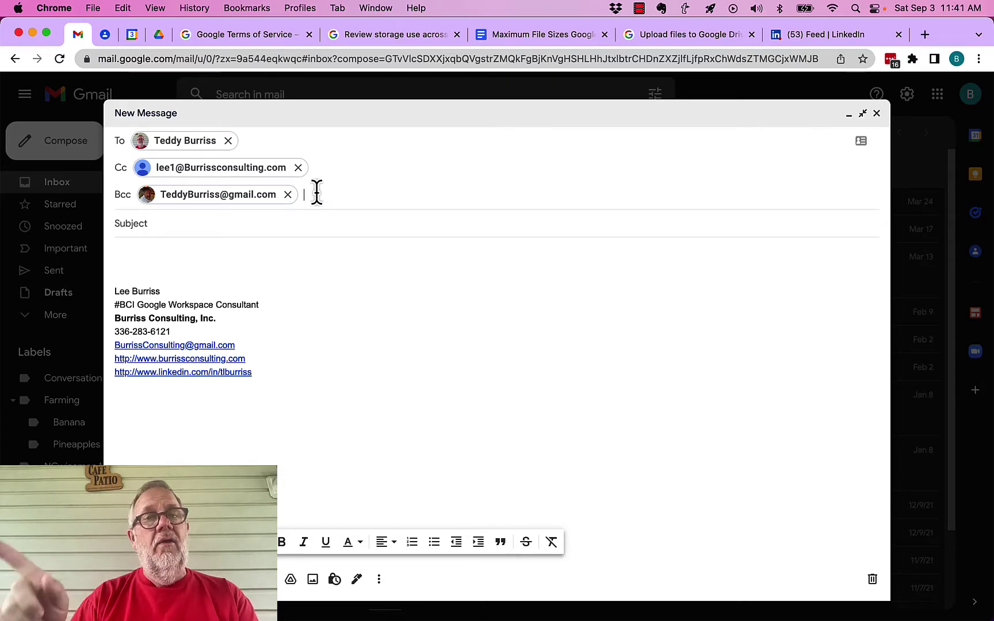
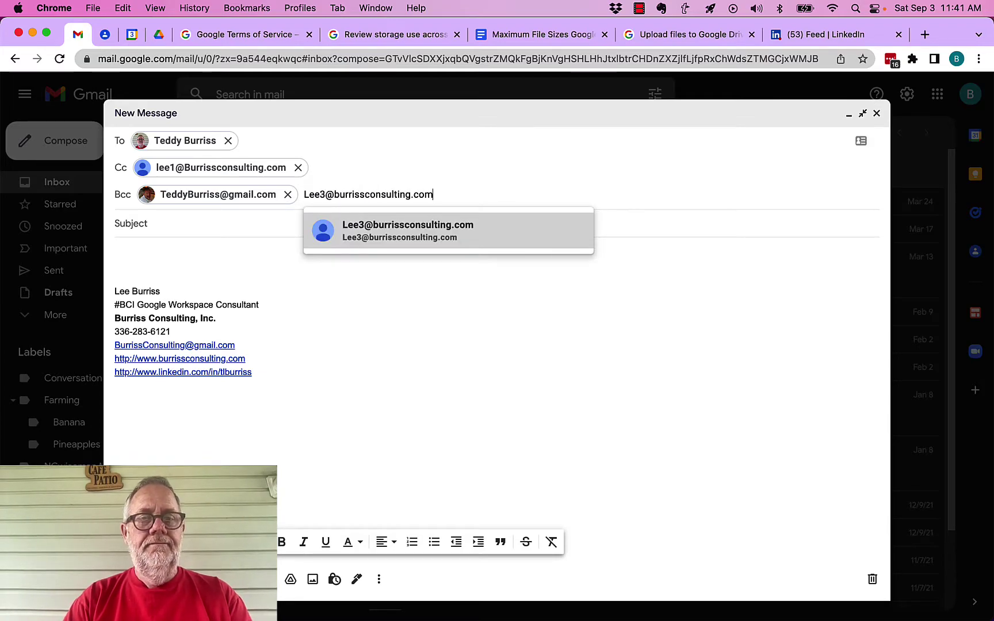
key(Return)
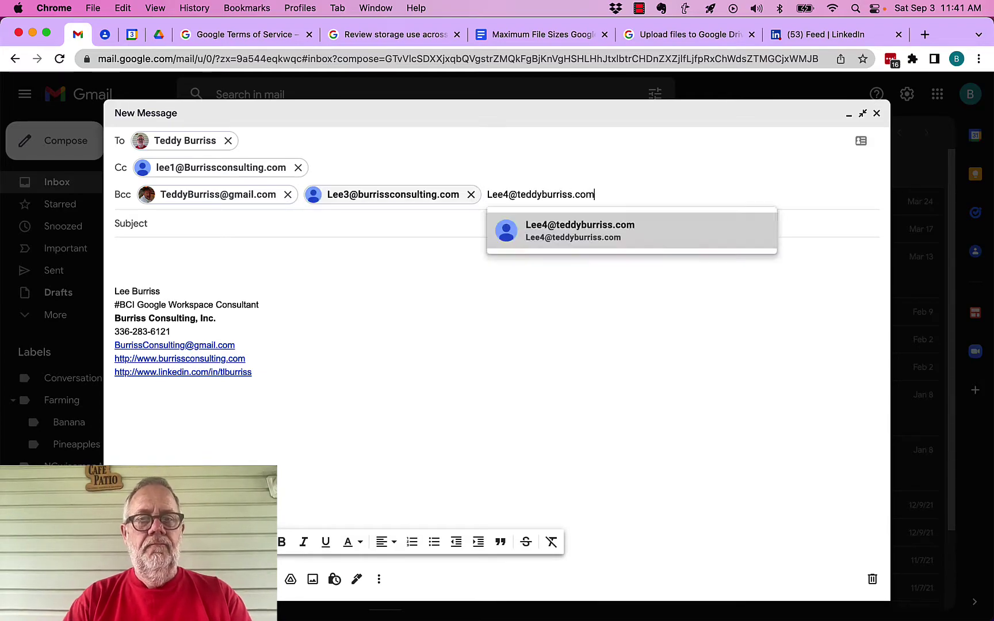
key(Return)
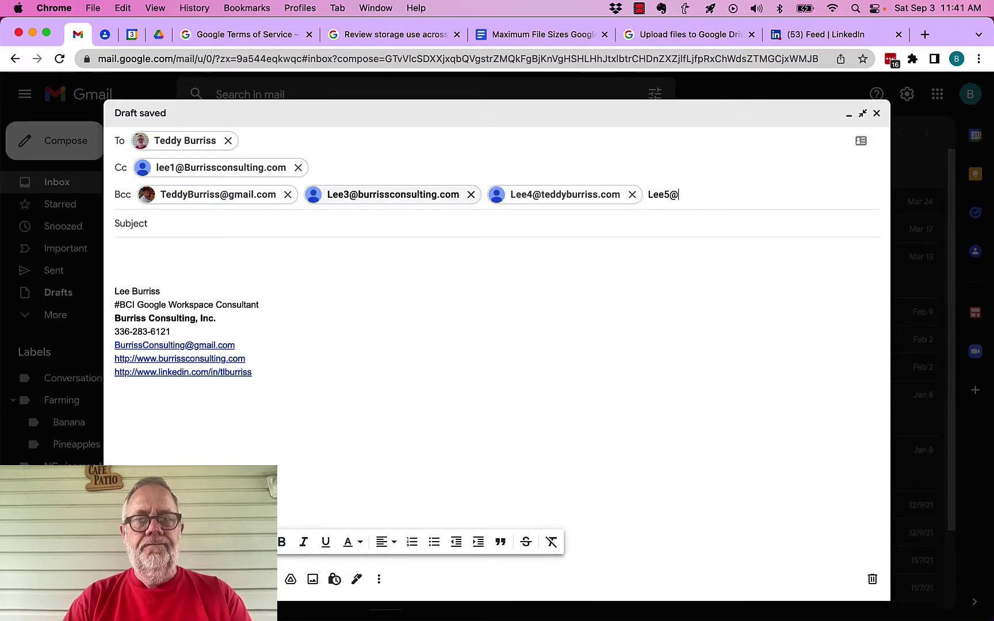
key(Return)
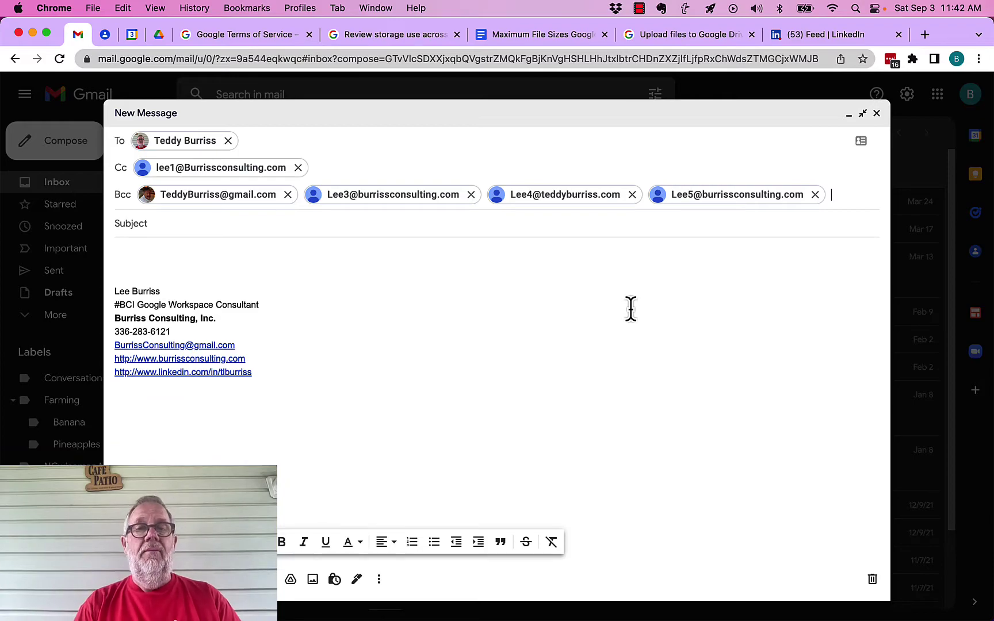
- Enter subject 'Hi Guys' and body 'We need to get a beer one day soon.', then send
click(189, 224)
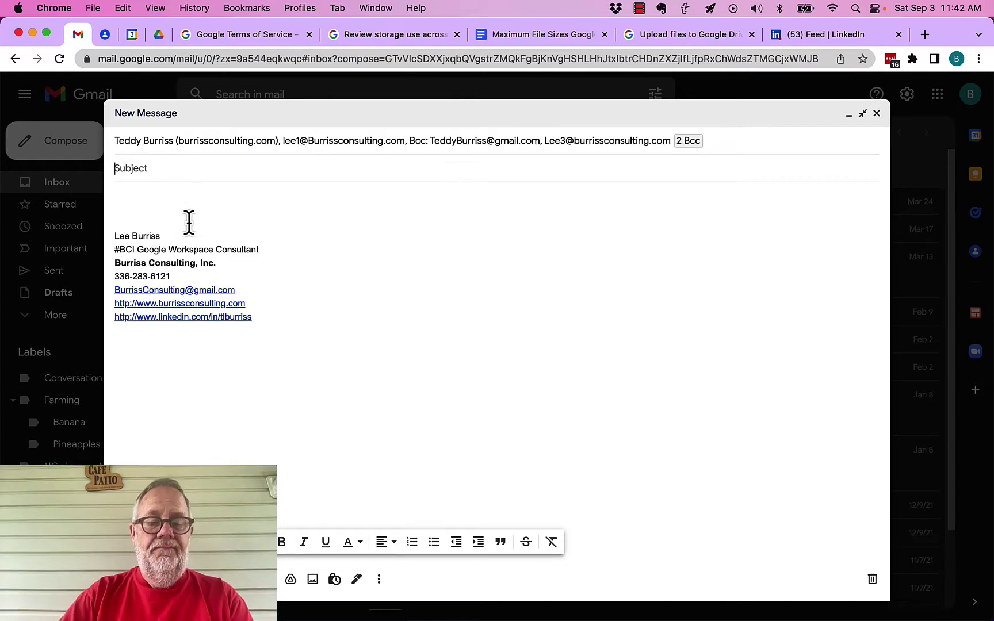
text(Hi Guys)
key(Tab)
text(W)
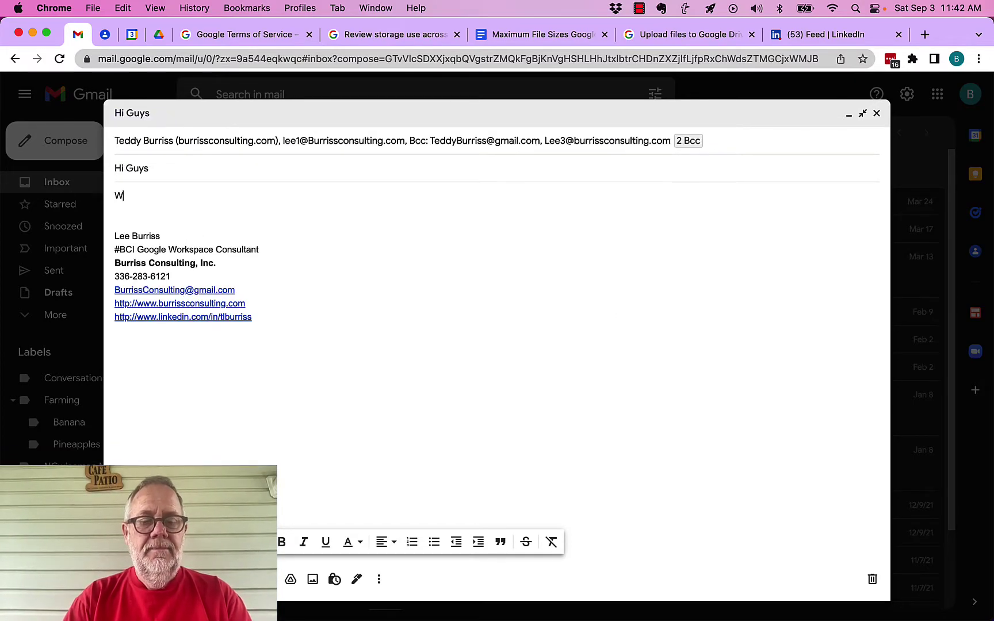
text(e need to get a)
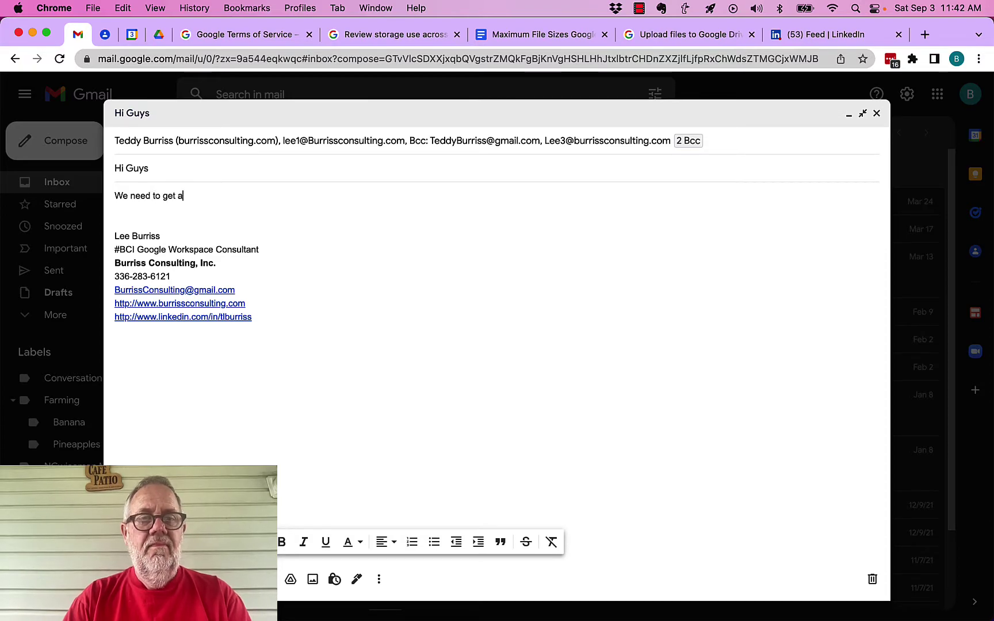
text( beer one d)
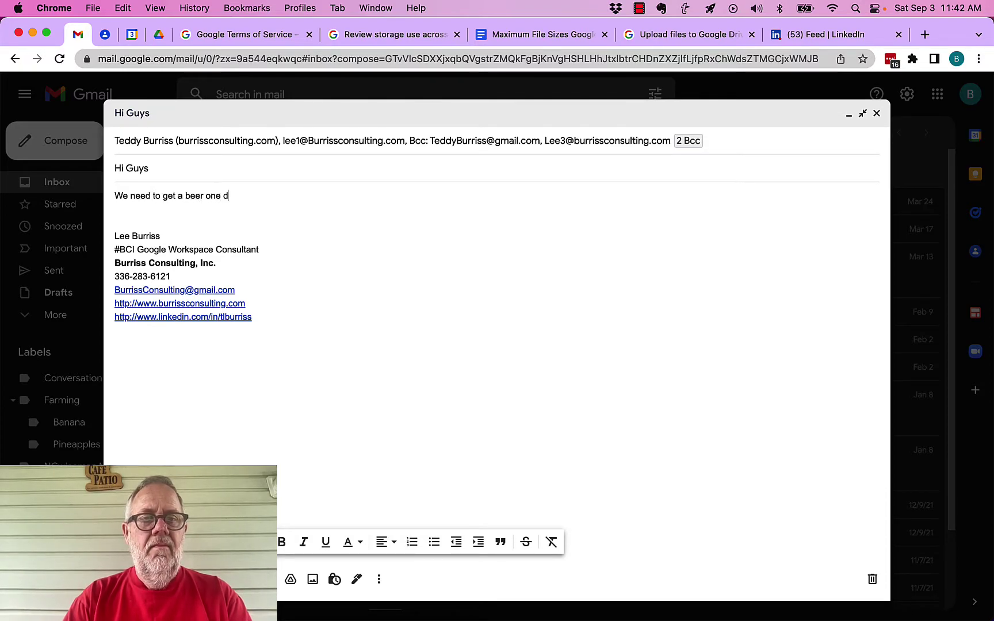
text(ay soon.)
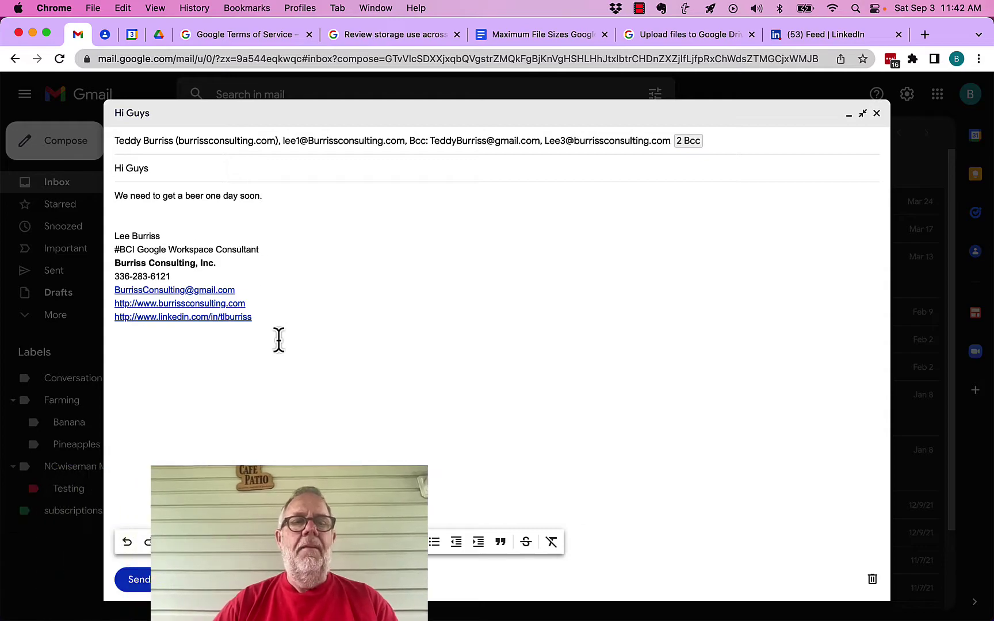
click(138, 588)
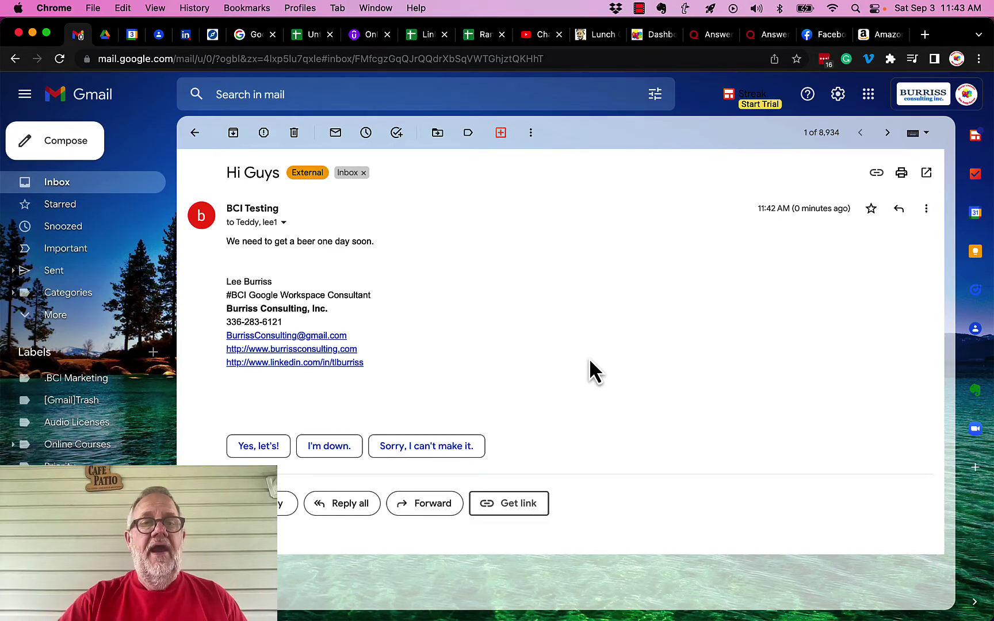
- Show the sender details of the received 'Hi Guys' message in the recipient's inbox
click(283, 223)
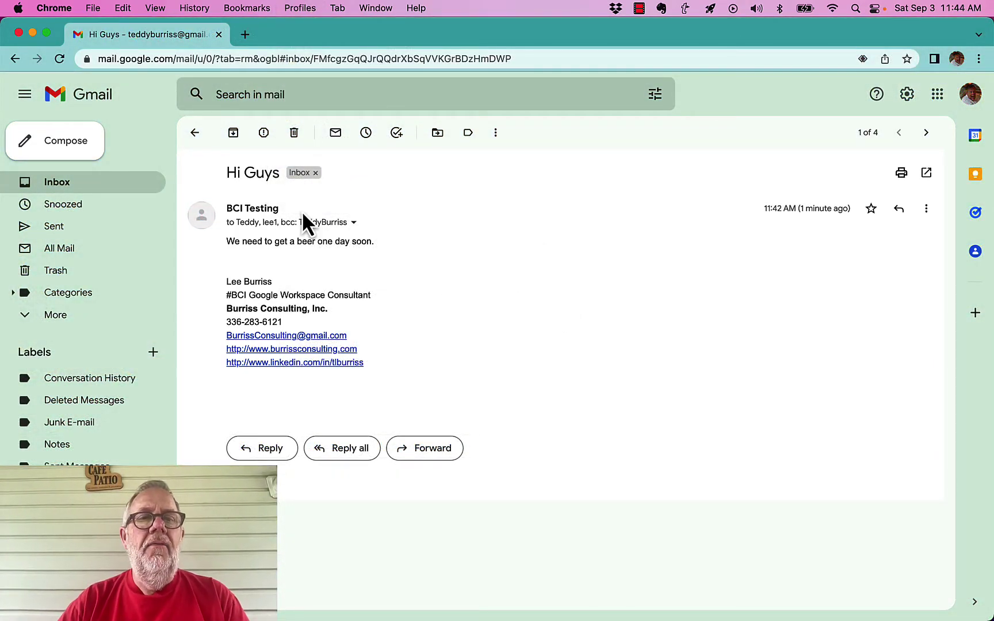
- Expand the details popup to reveal the full To, Cc and Bcc recipient lines
click(353, 223)
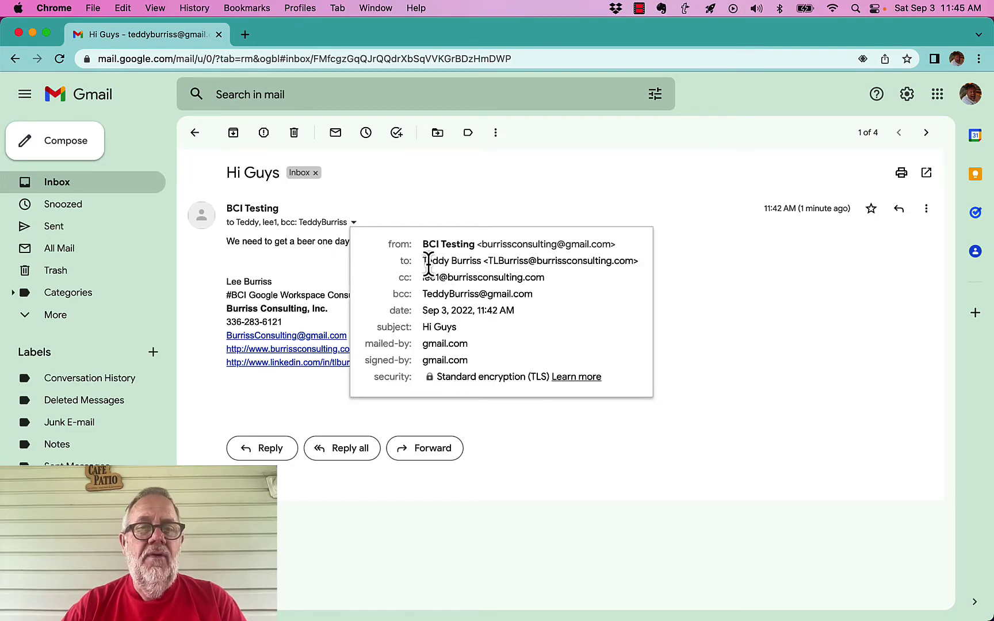
mouse_move(510, 261)
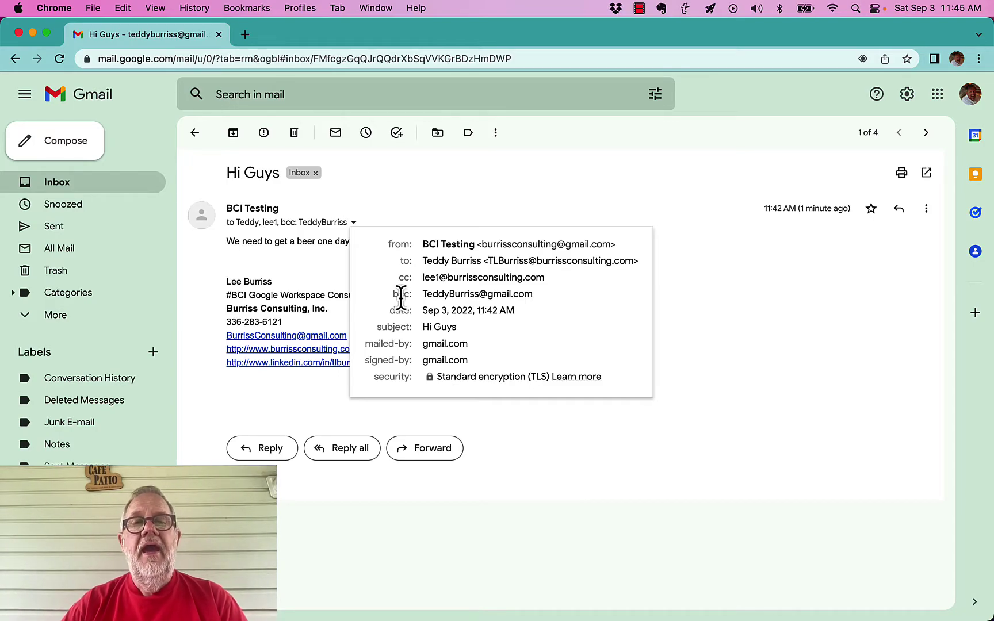
mouse_move(540, 303)
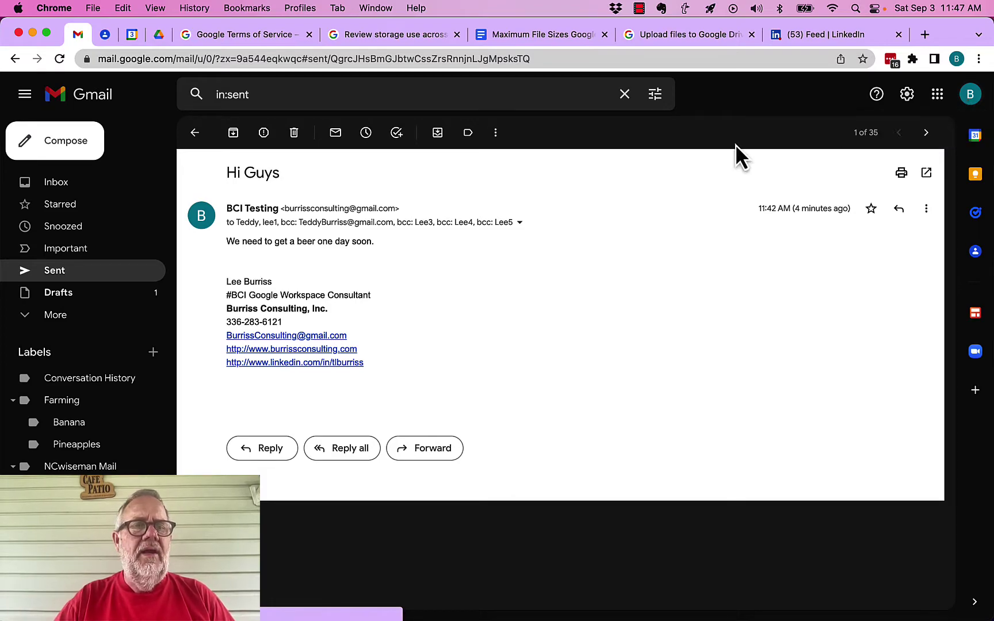
- Open the sent 'Hi Guys' message from Sent and show its full recipient details
drag(285, 209, 413, 204)
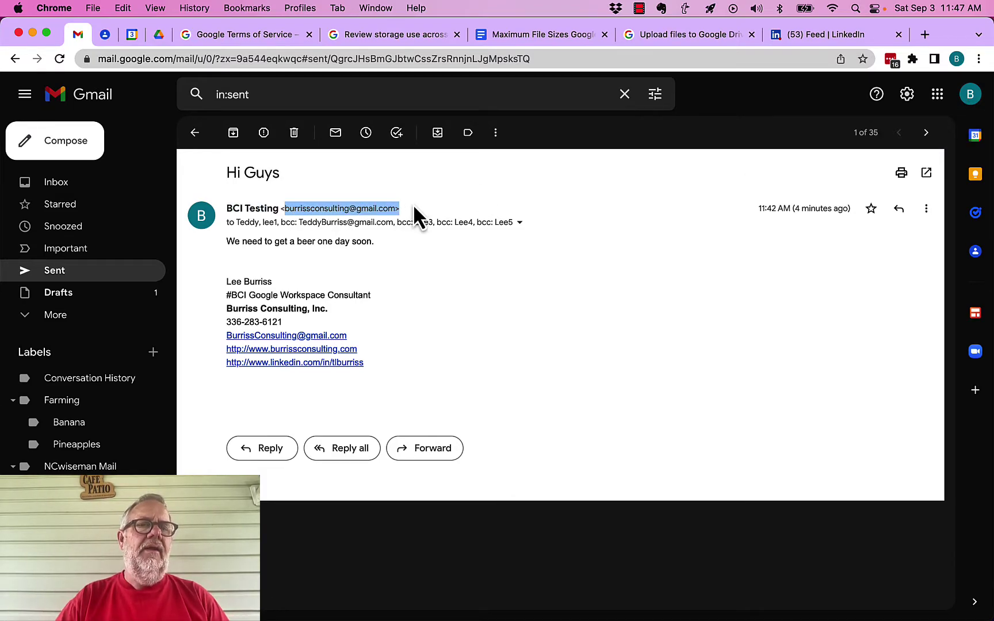
click(91, 282)
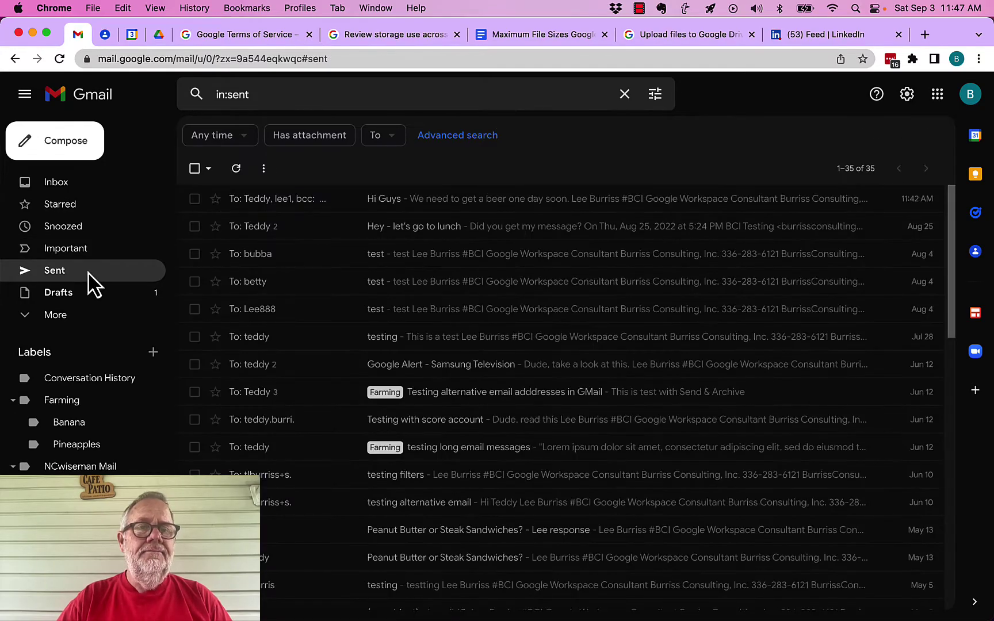
click(410, 203)
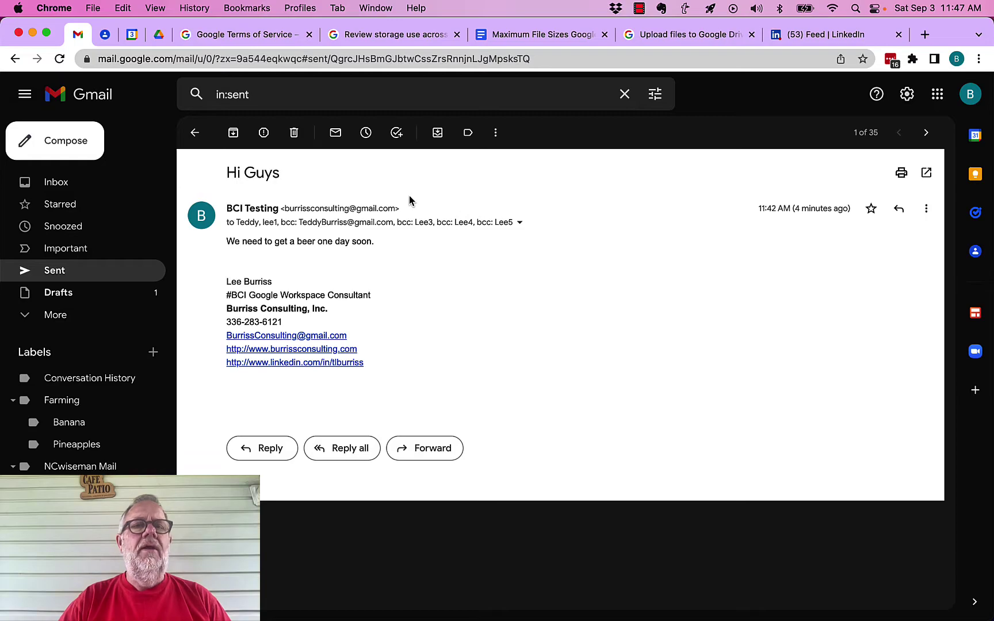
click(520, 224)
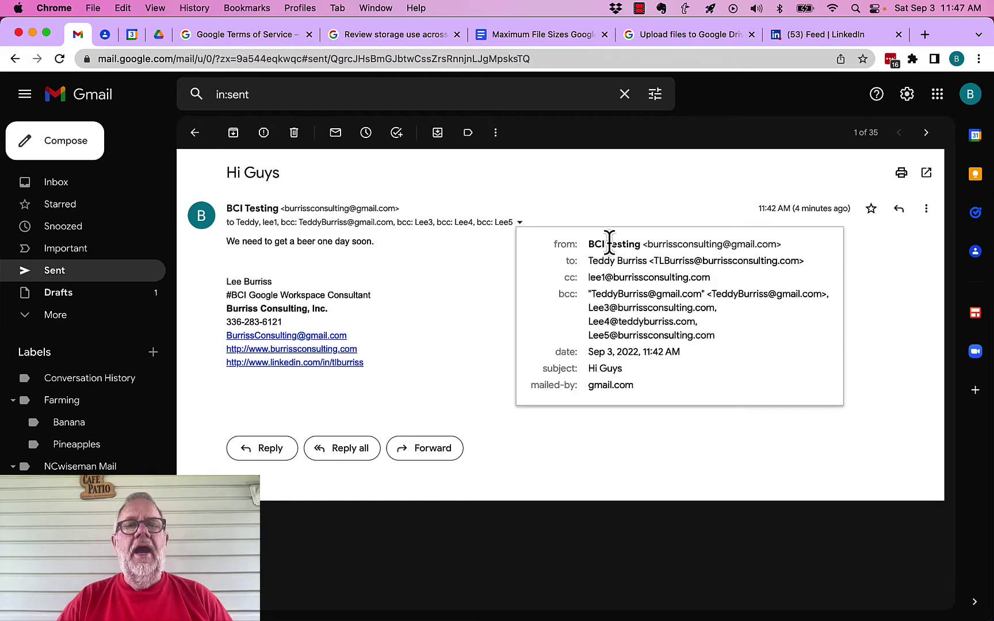
- Select the list of four Bcc addresses in the recipient details
drag(586, 261, 656, 260)
mouse_move(656, 260)
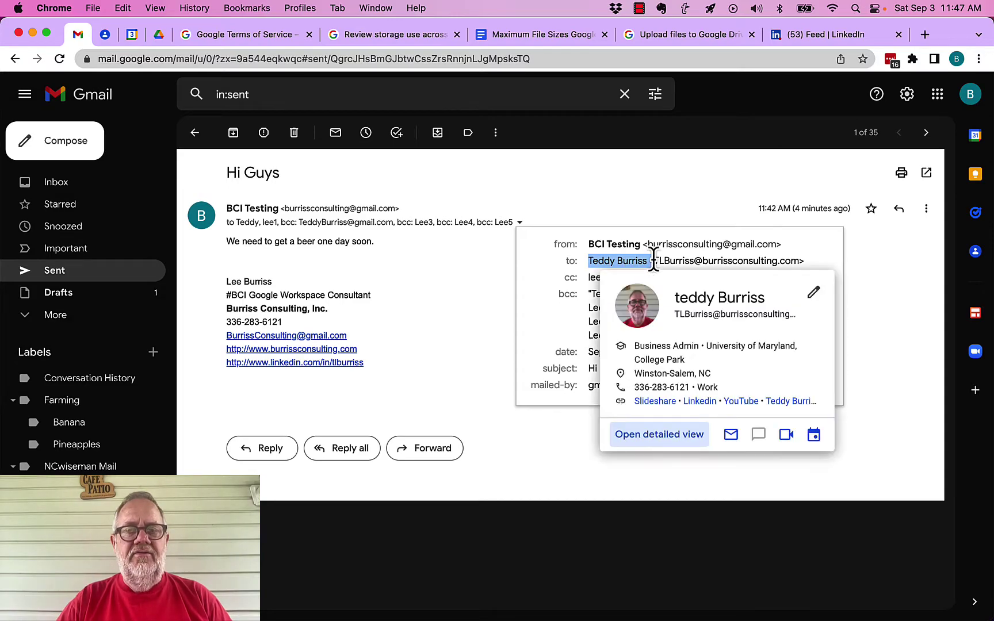
click(543, 291)
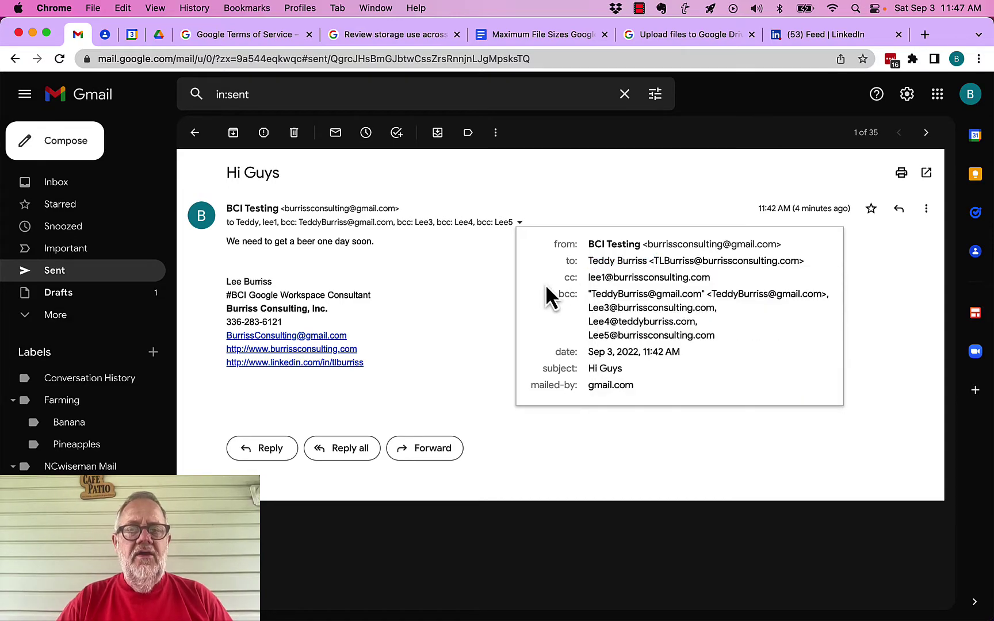
drag(587, 278, 714, 279)
click(542, 309)
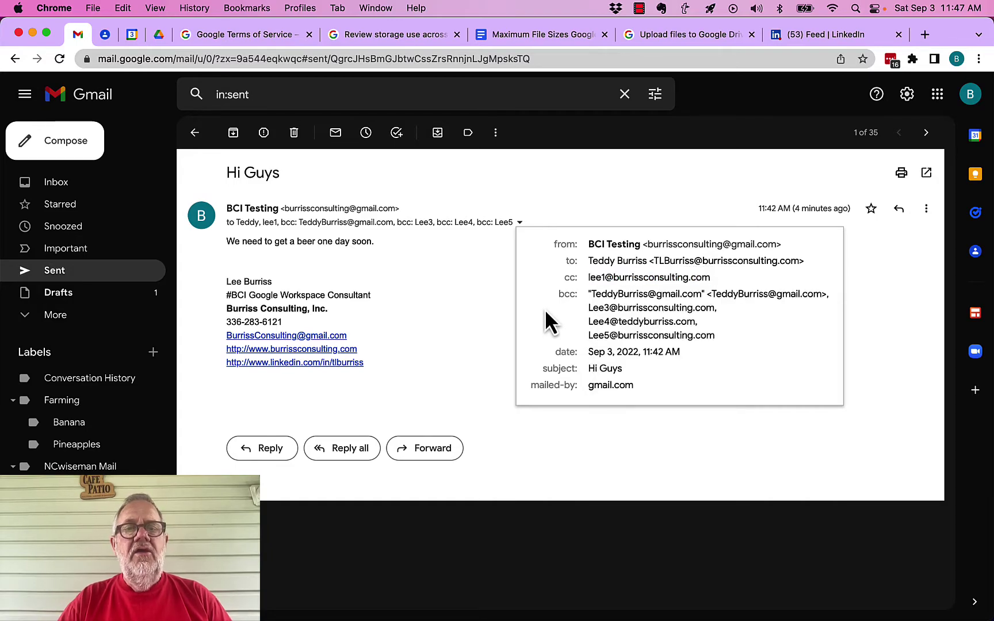
drag(584, 298, 728, 347)
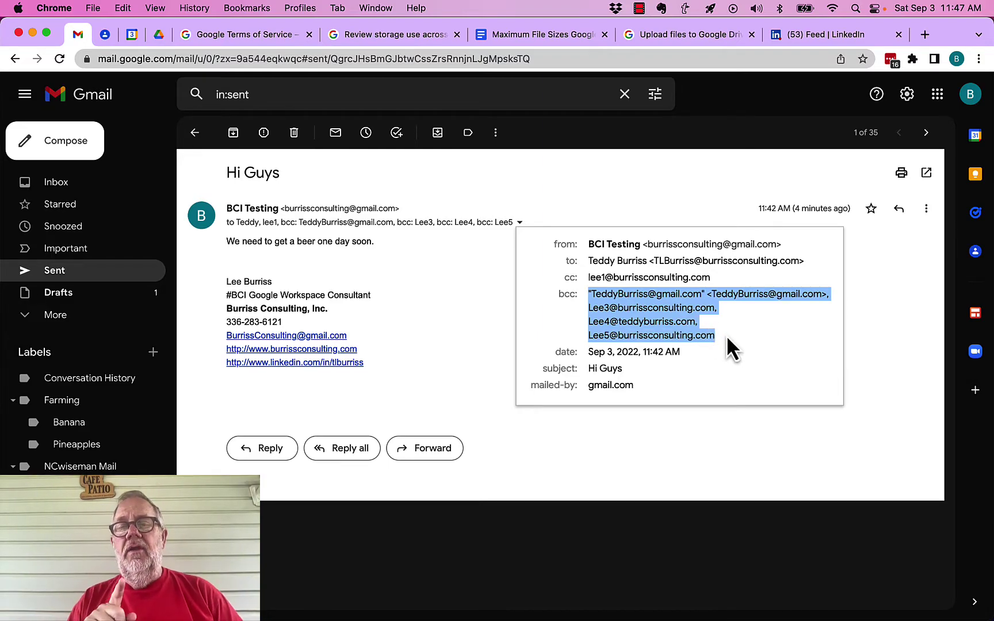
- Start a single-recipient reply to 'Hi Guys' and discard it
click(653, 196)
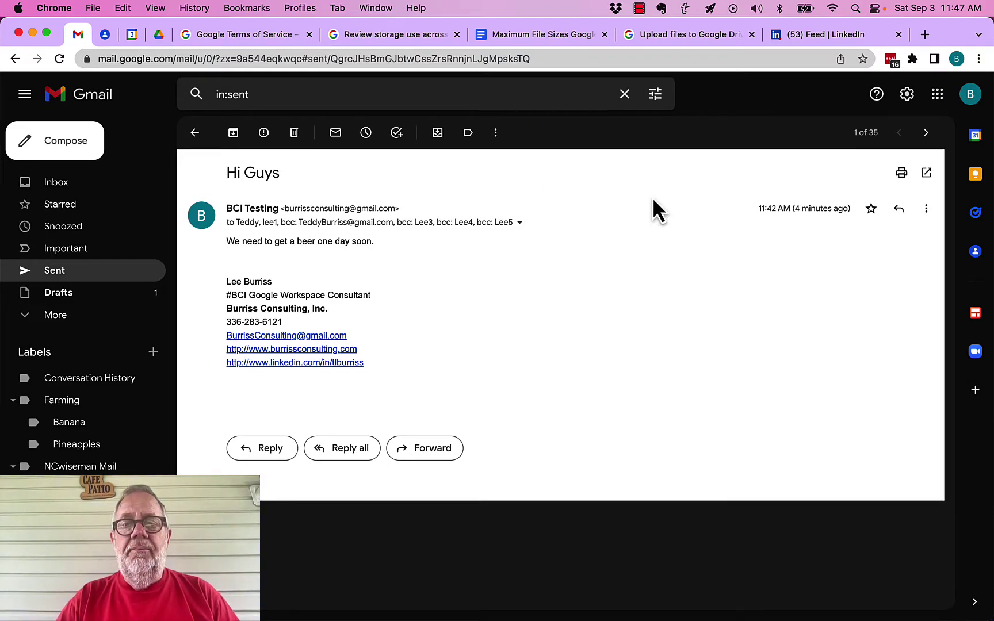
click(898, 209)
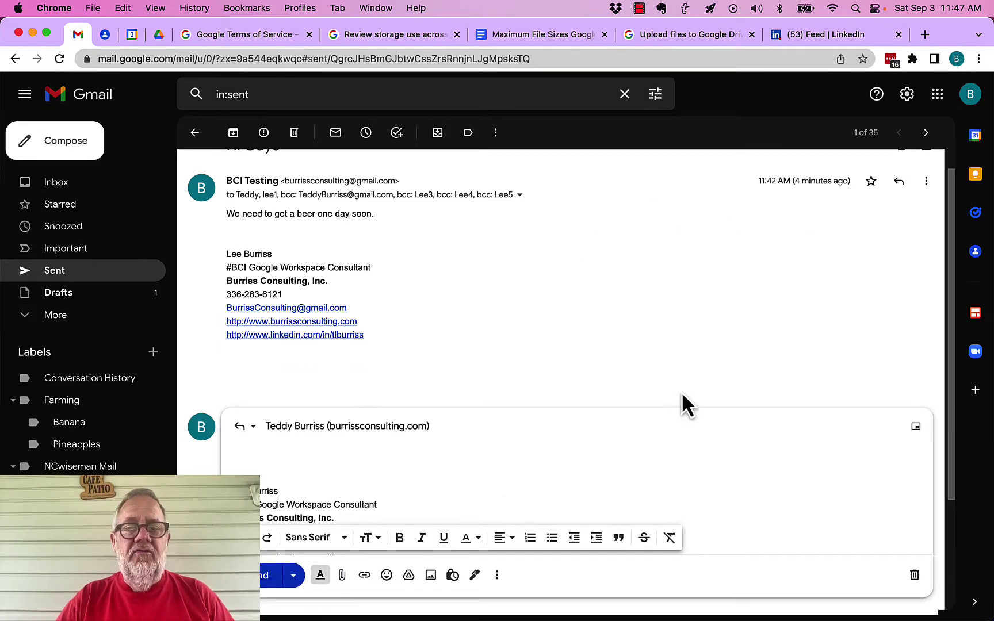
click(915, 576)
- Start a reply-all, expand its recipients, then discard that draft
click(927, 208)
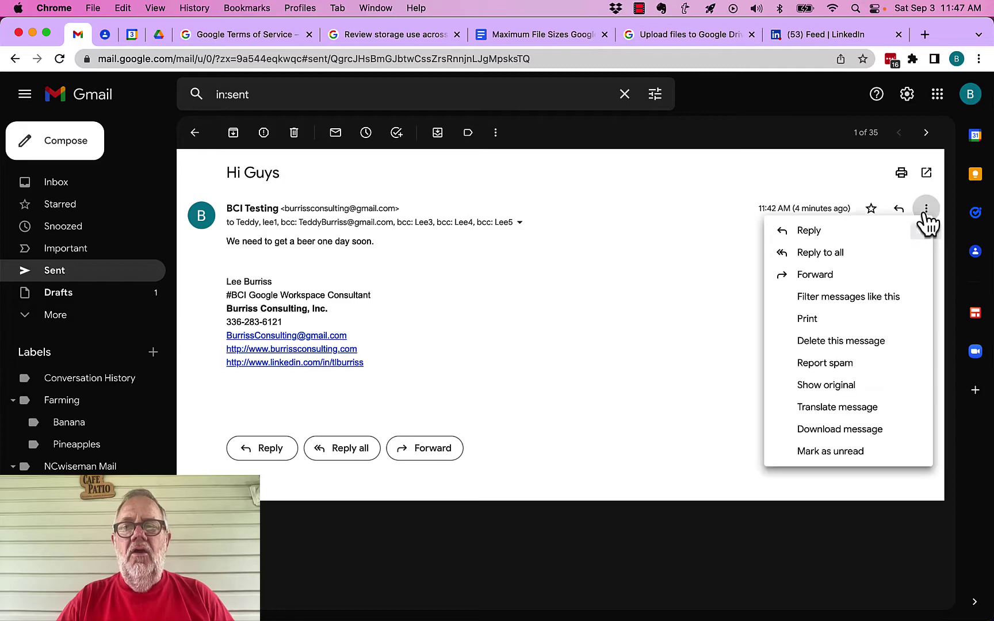
click(819, 253)
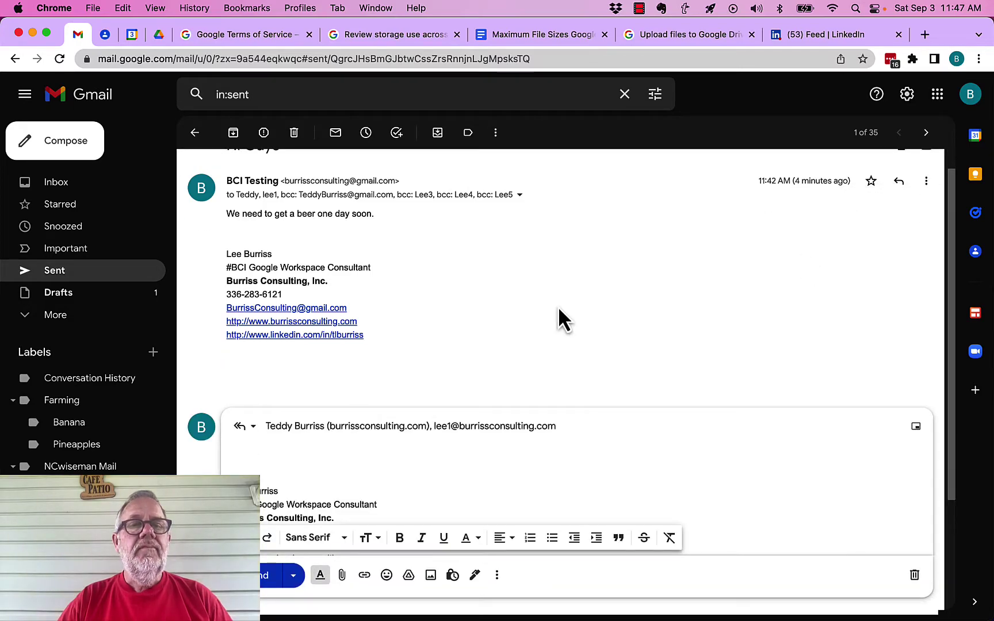
click(351, 426)
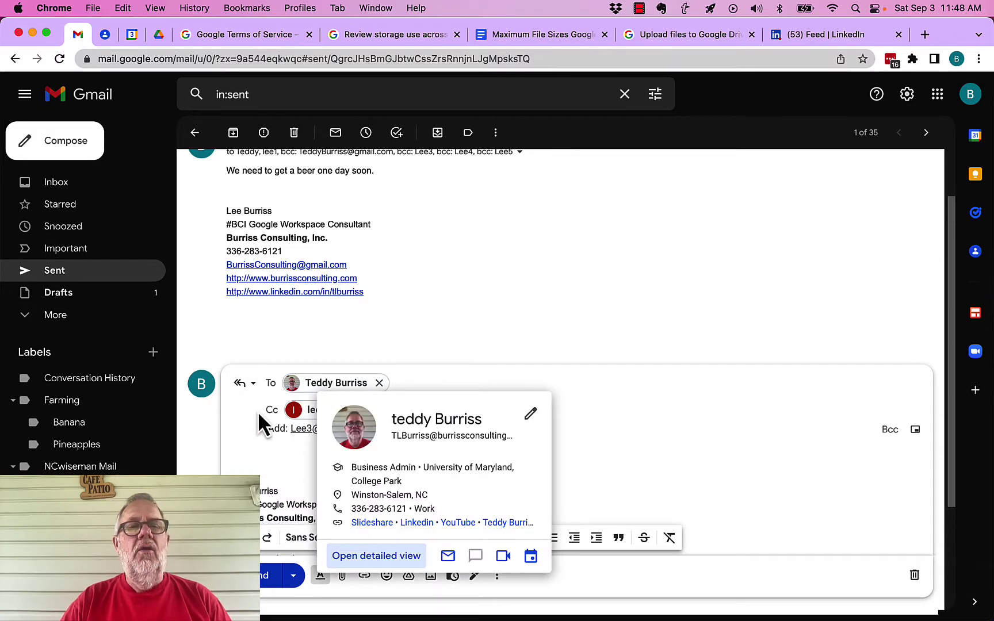
mouse_move(338, 416)
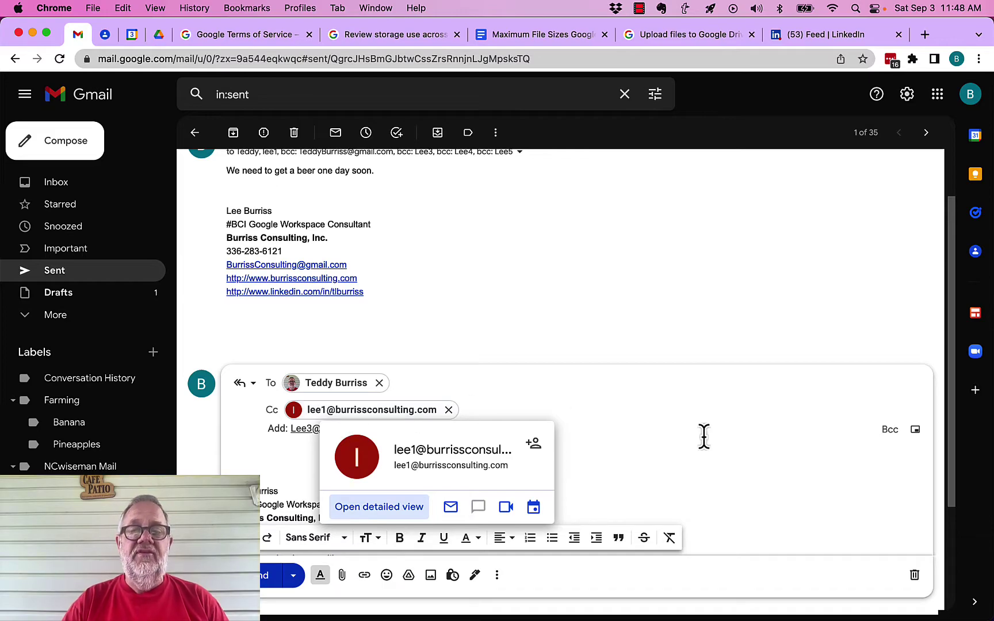
click(915, 576)
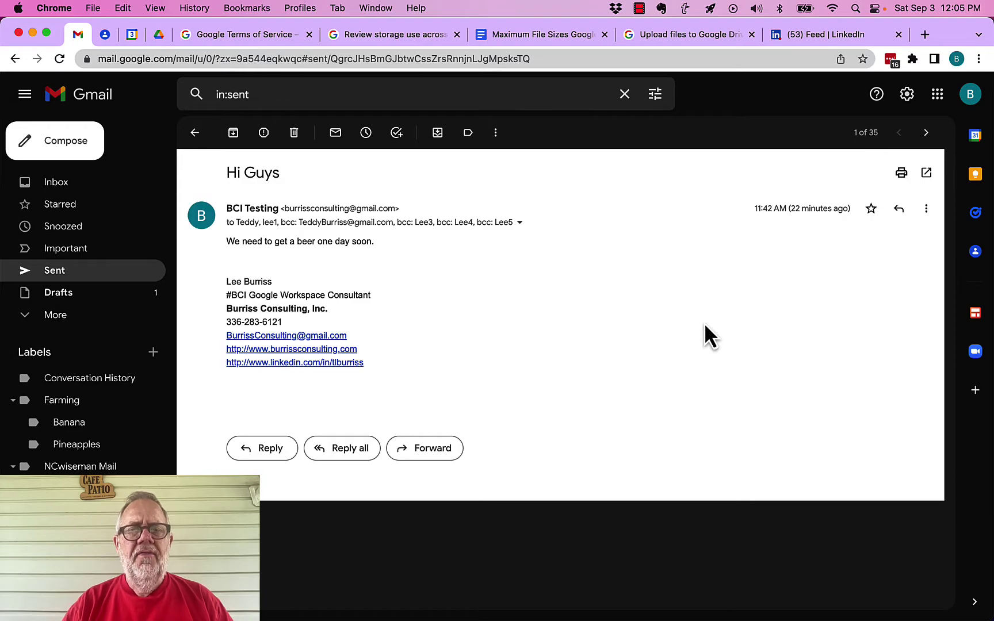
- Select all four original Bcc addresses in the message's recipient details for copying
click(520, 223)
drag(588, 292, 632, 318)
click(552, 335)
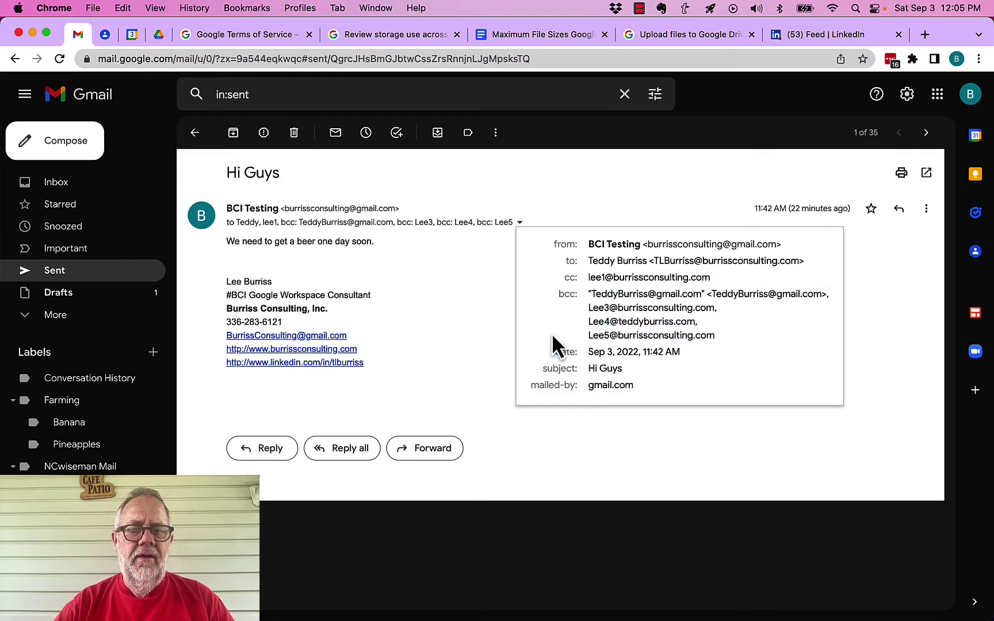
drag(728, 337, 588, 294)
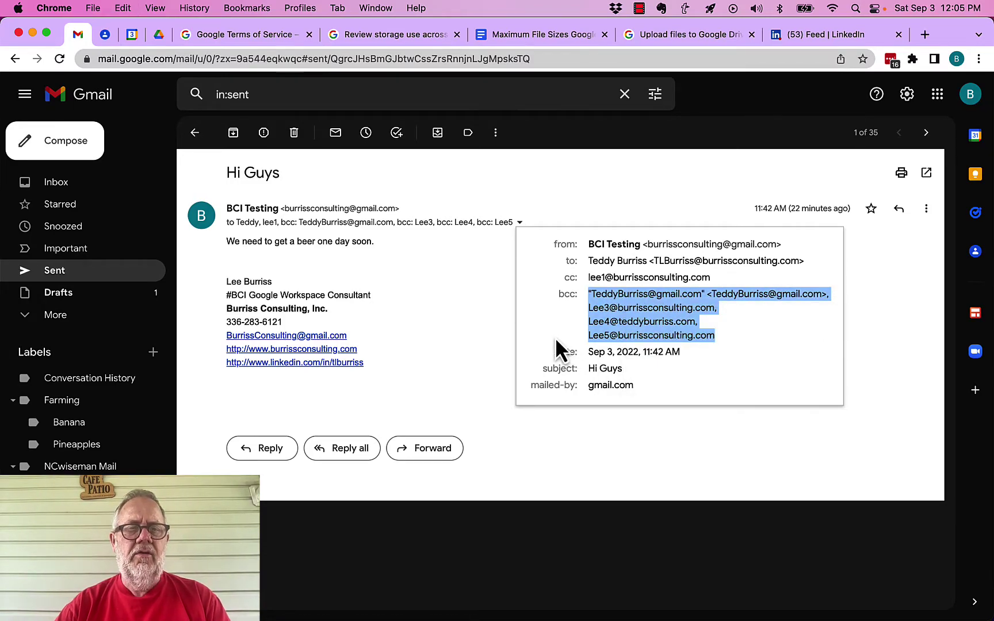
- Start a reply-all and paste the four addresses into its new Bcc field
click(926, 208)
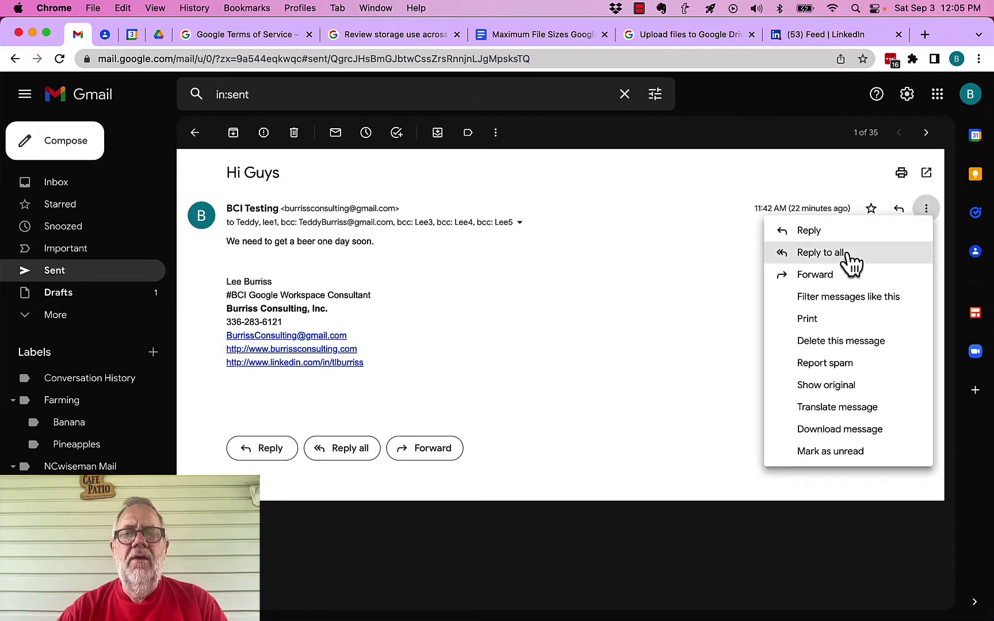
click(827, 252)
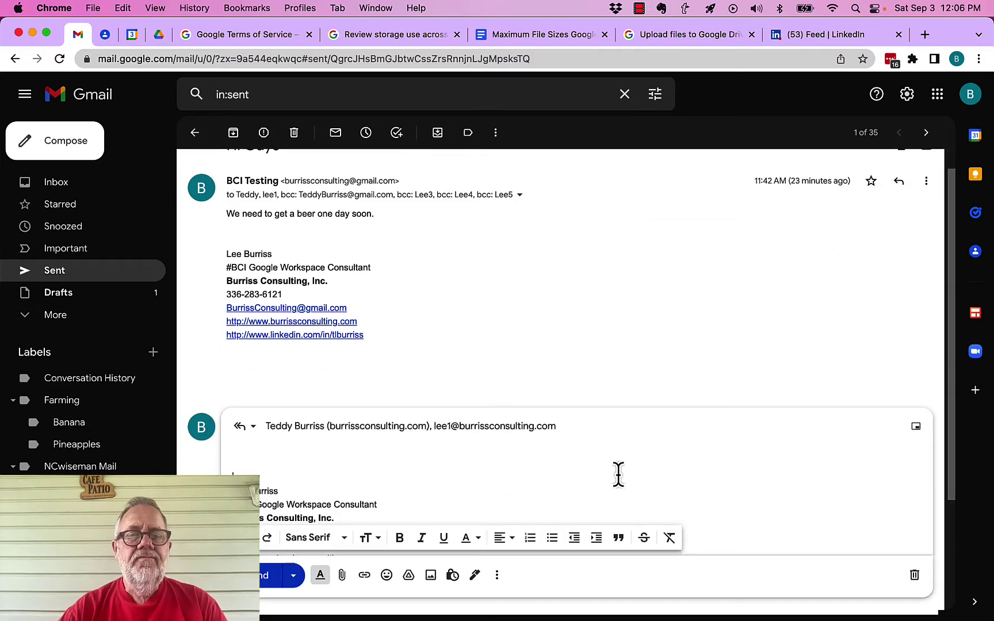
click(572, 427)
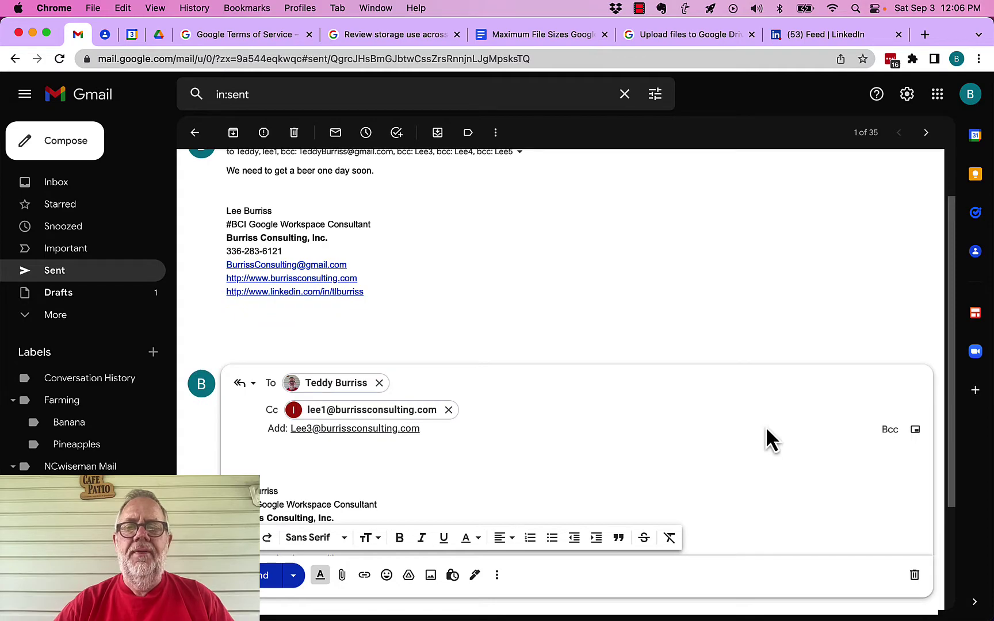
click(889, 431)
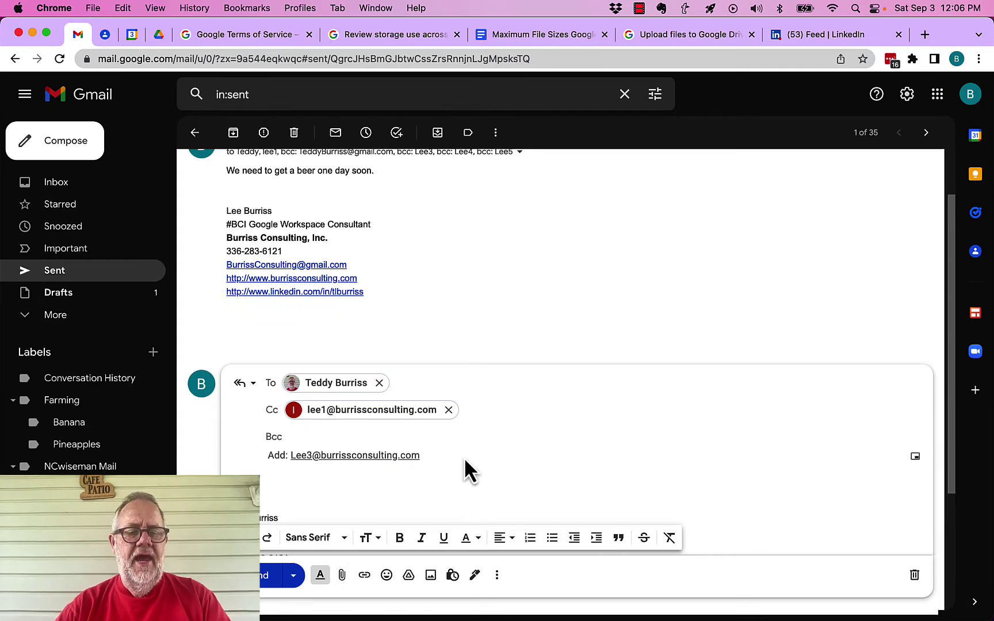
key(super+v)
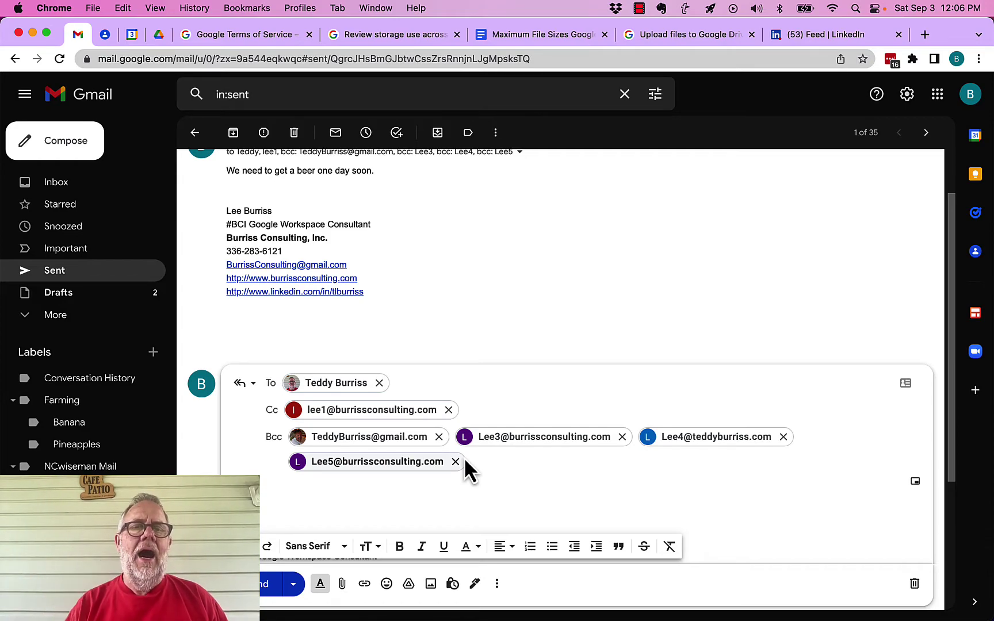
- Type the body 'Hey Guys, here is an update' and review the recipient list
click(280, 498)
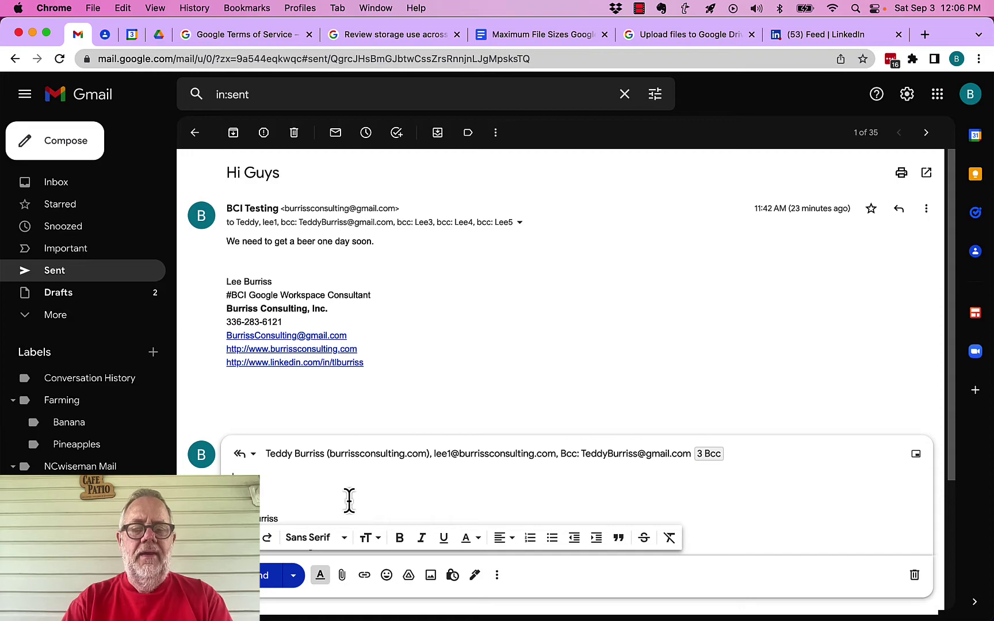
text(Hey Guys)
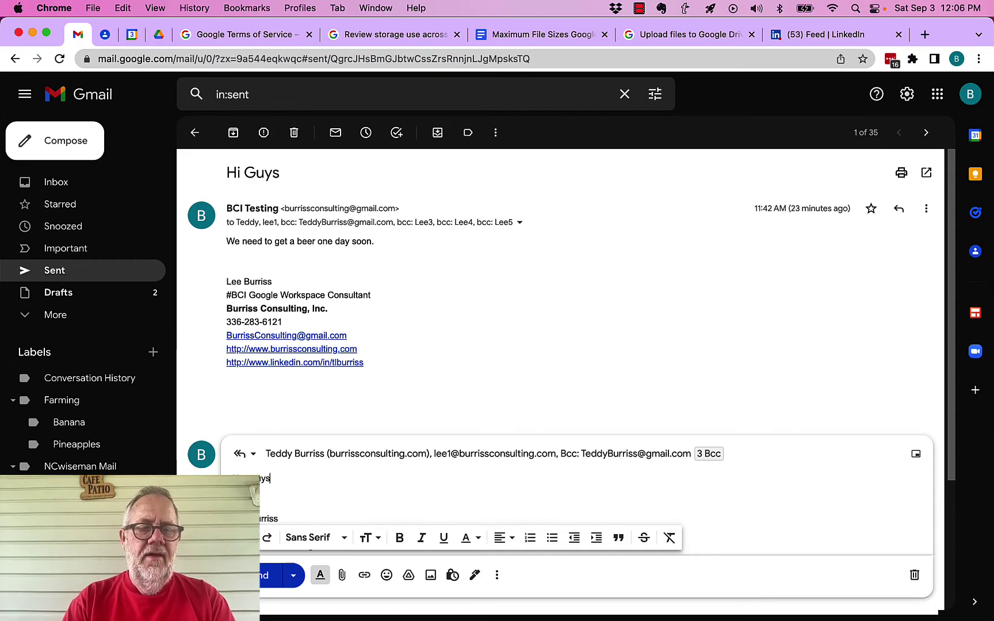
text(, here is an upda)
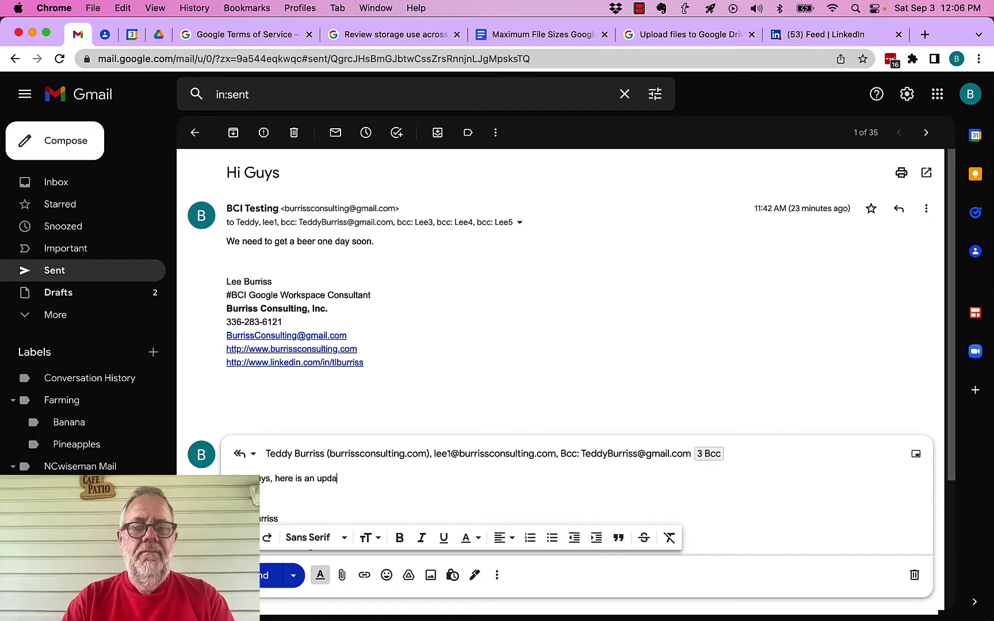
text(te)
click(683, 455)
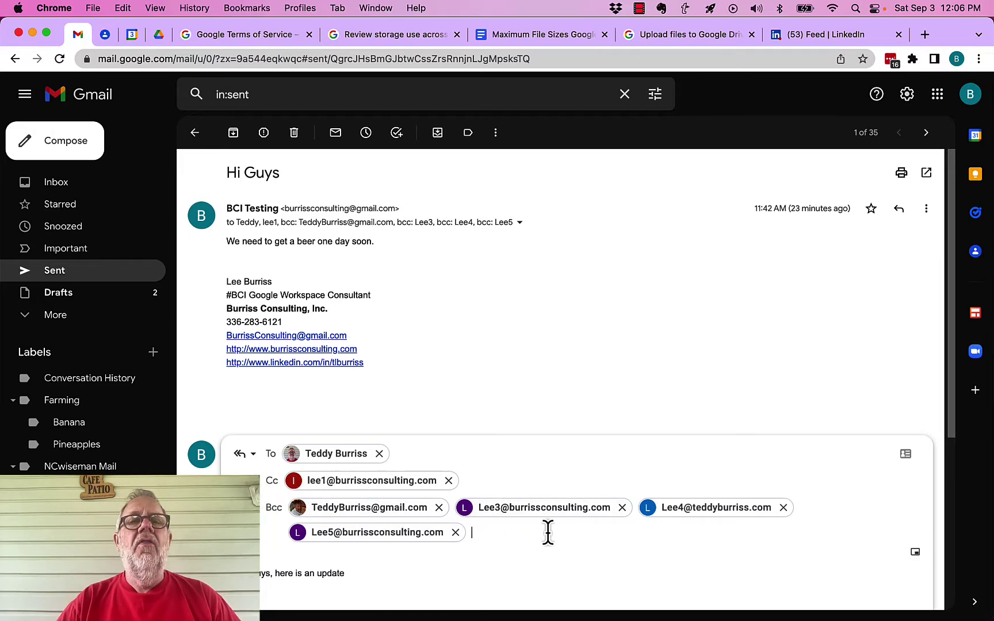
scroll(547, 533, down, 1)
scroll(547, 532, down, 2)
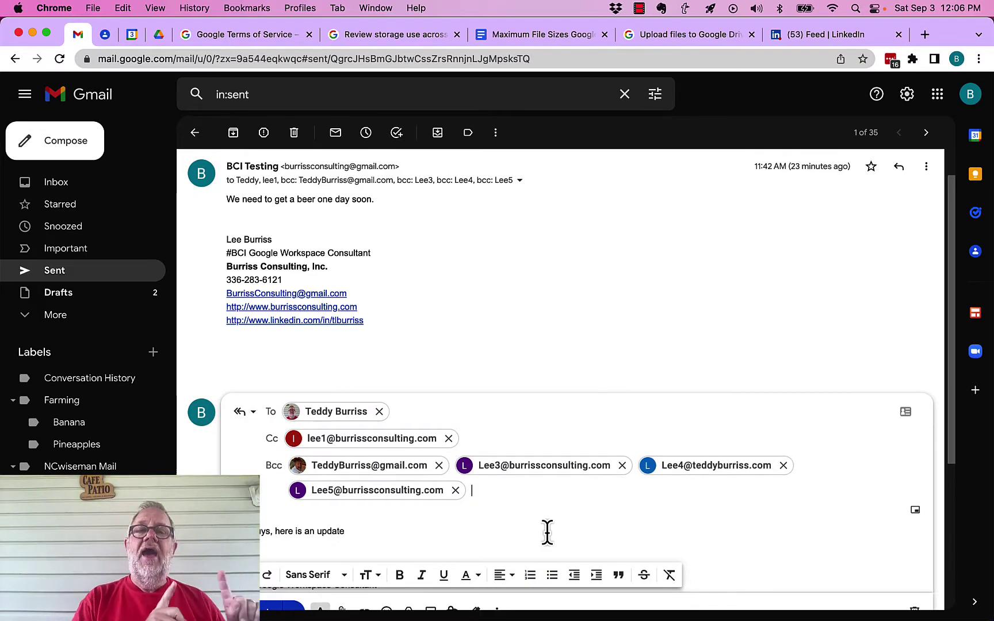
scroll(549, 537, down, 5)
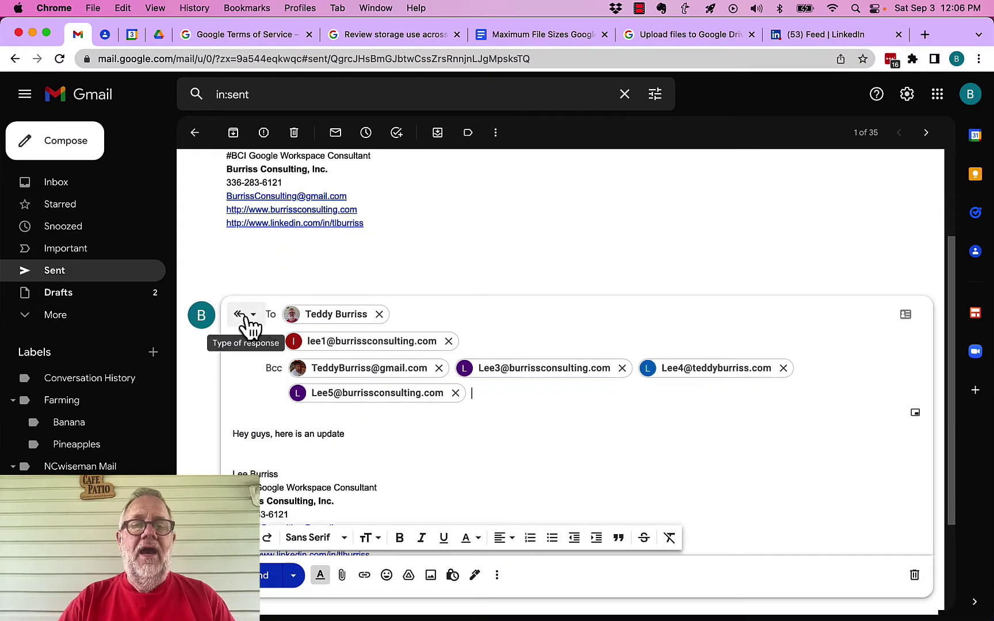
- Switch the draft to Reply all and confirm the Bcc recipients were kept
click(245, 315)
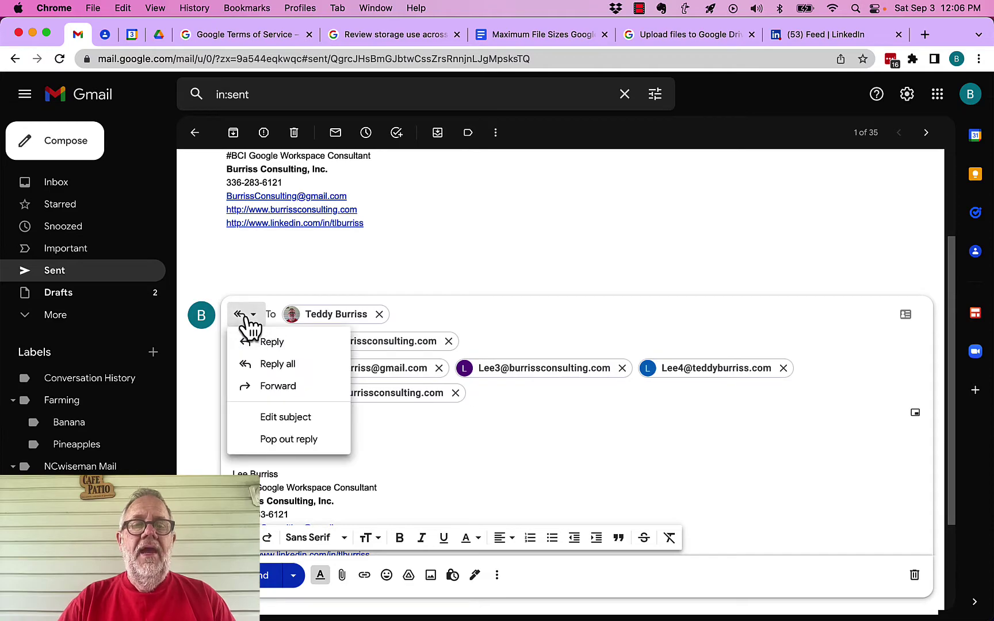
click(280, 366)
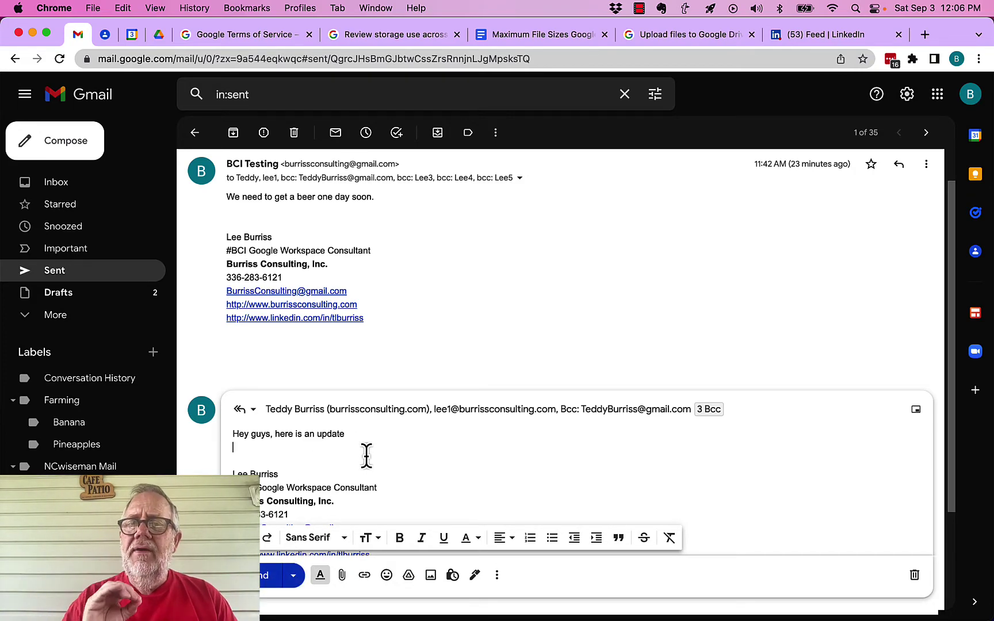
click(706, 409)
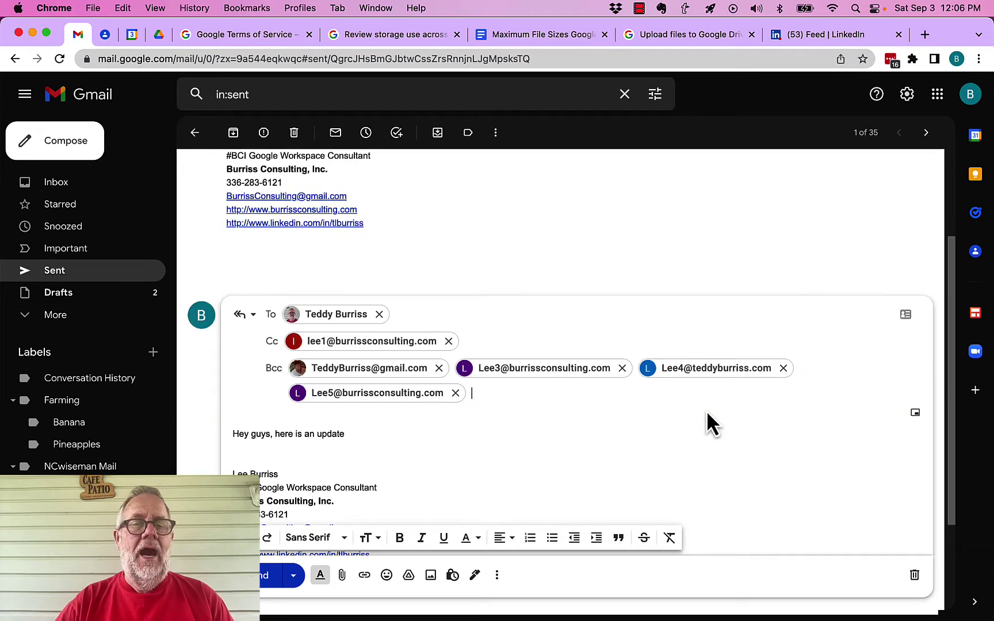
click(497, 392)
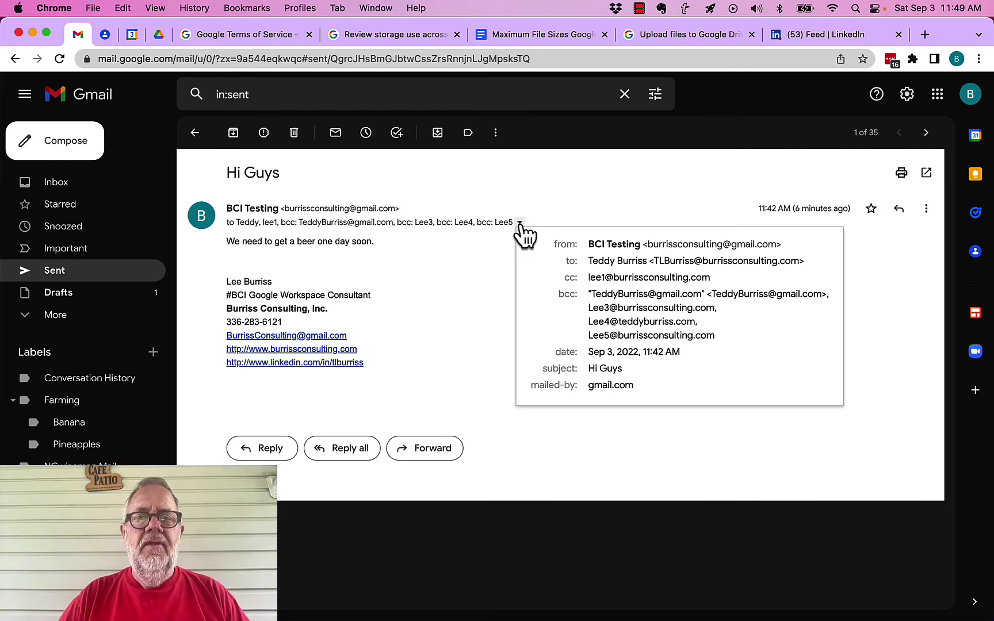
- Dismiss the recipient details popup on the sent 'Hi Guys' message
click(476, 268)
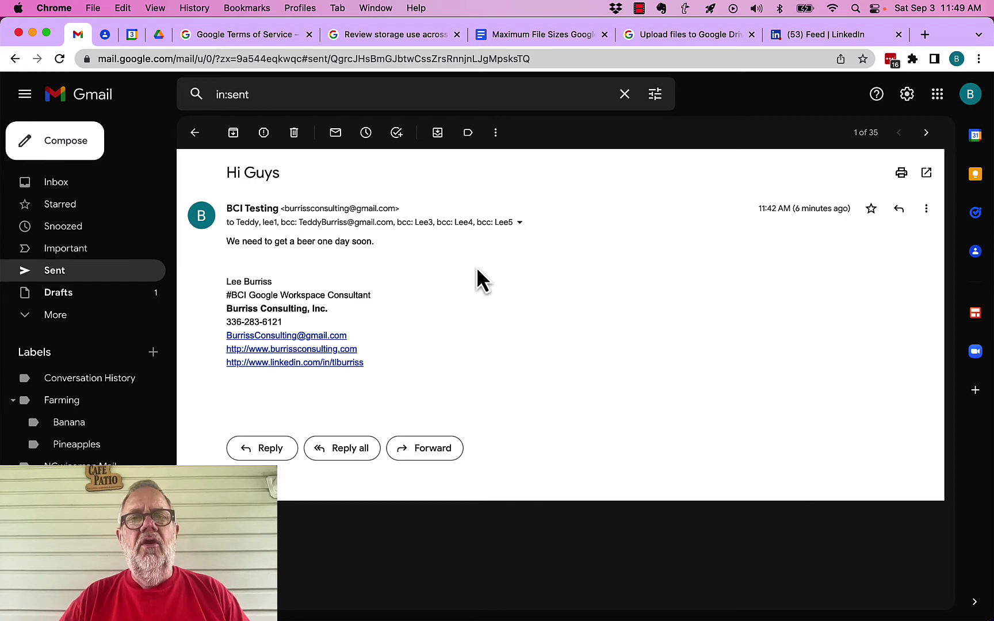